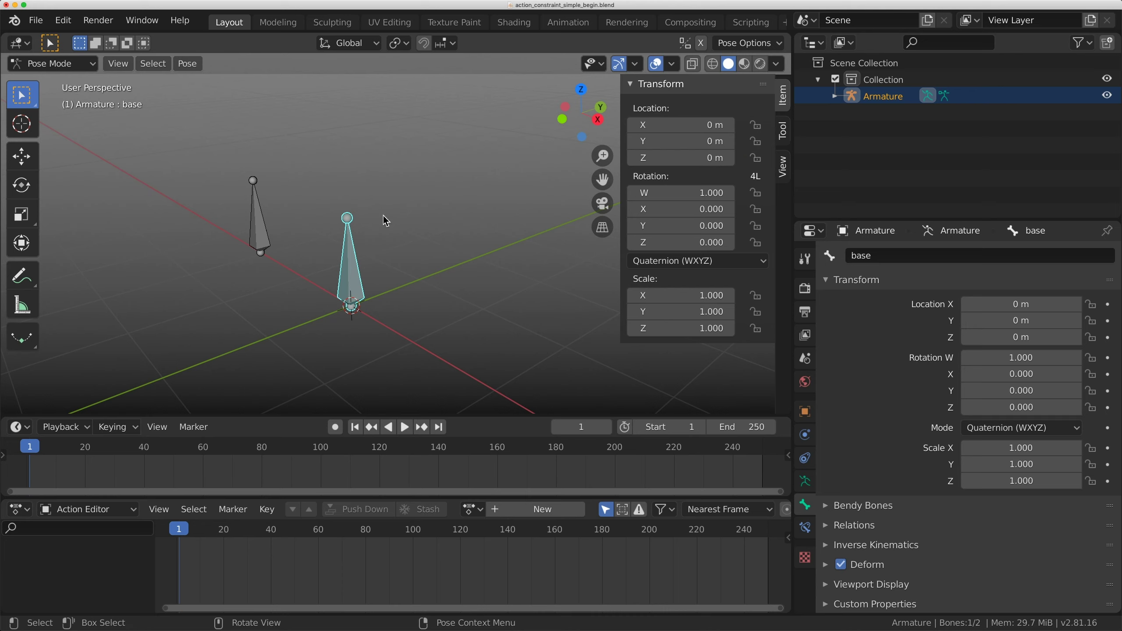
- Select the base bone and keyframe its location at frame 1
click(268, 242)
click(356, 278)
right_click(688, 141)
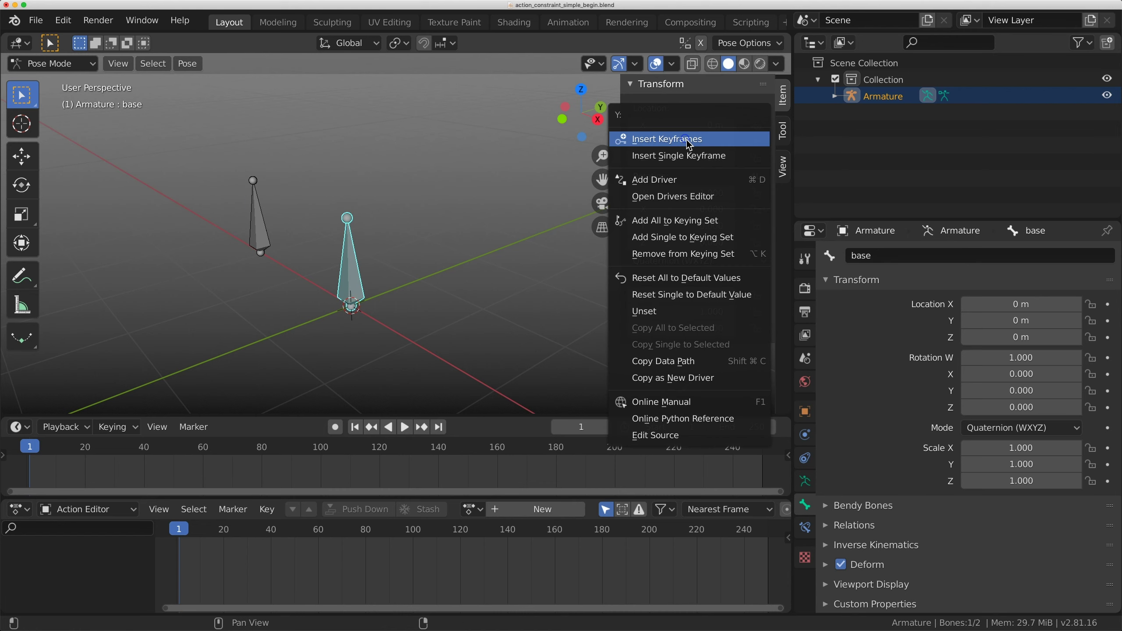
click(687, 141)
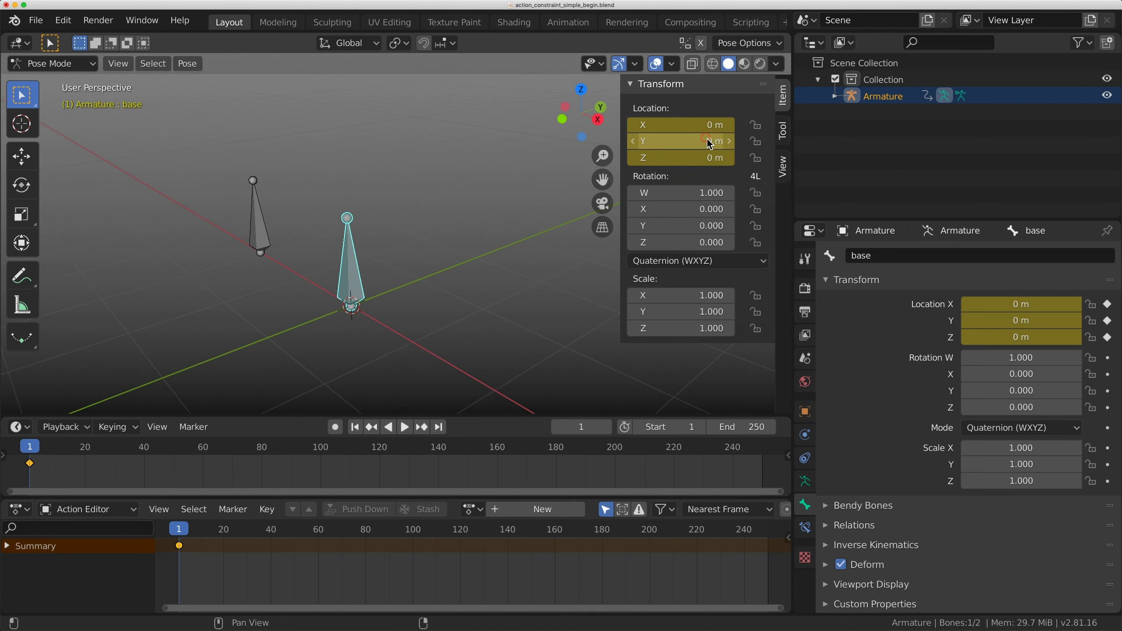
- At frame 20, move the base bone along Z to −1.7196 m, key its location, and scrub to preview
click(87, 455)
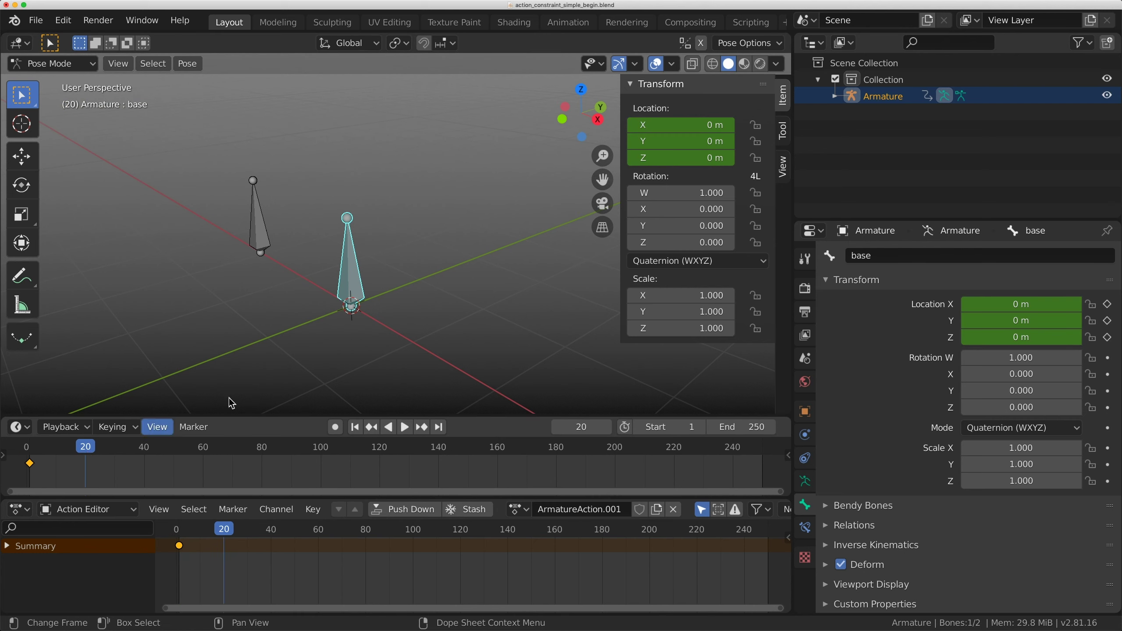
key(g)
key(z)
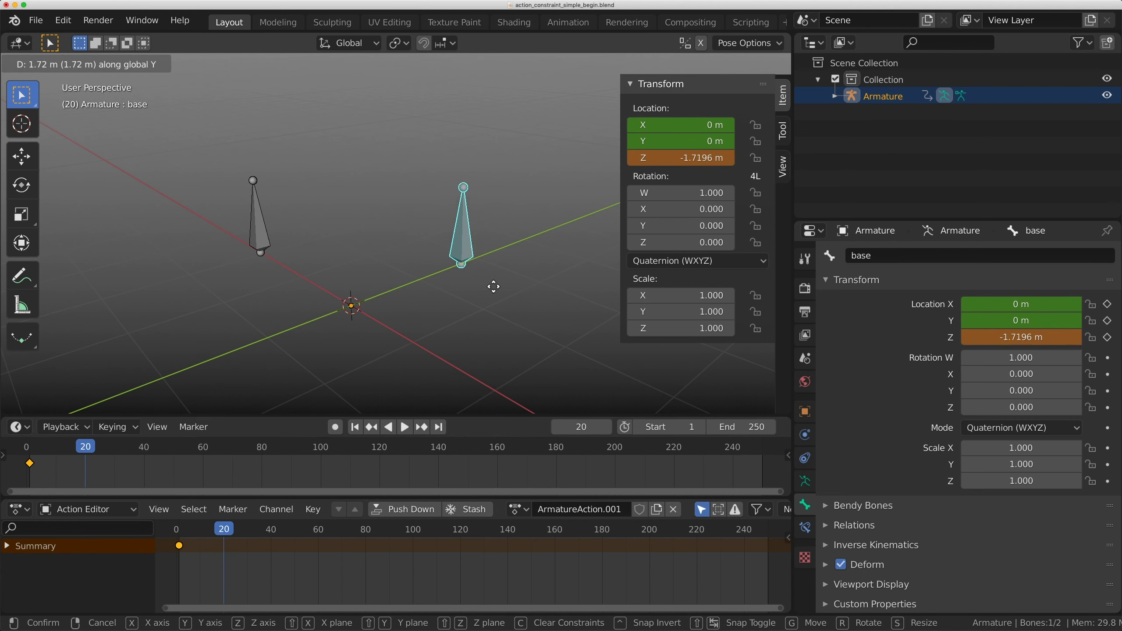
click(493, 282)
right_click(701, 141)
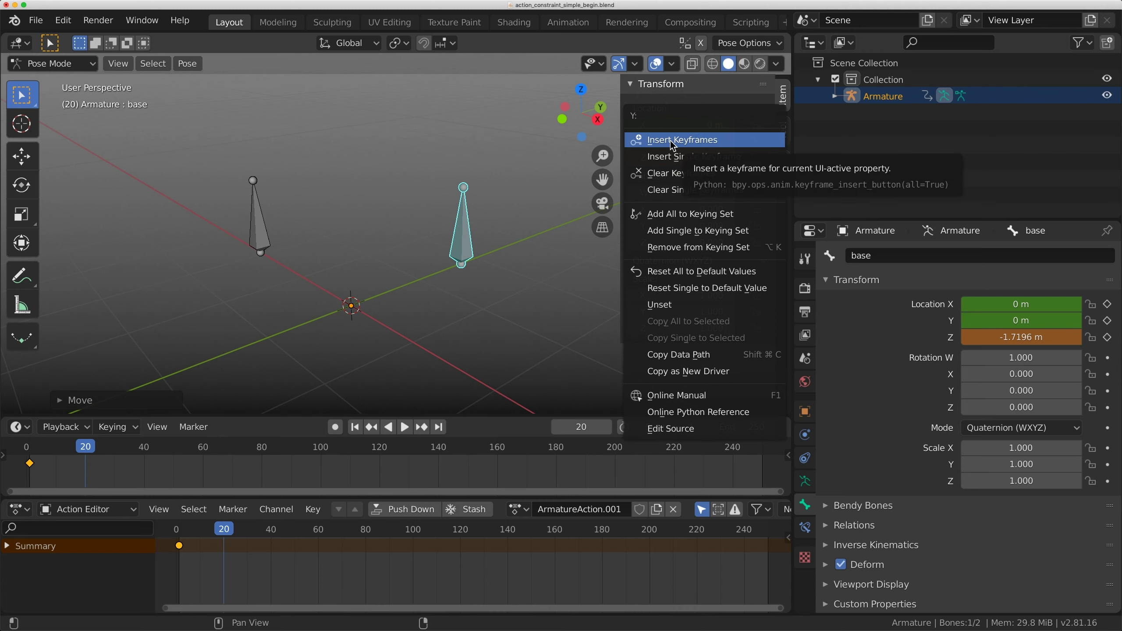
click(701, 141)
drag(106, 460, 35, 469)
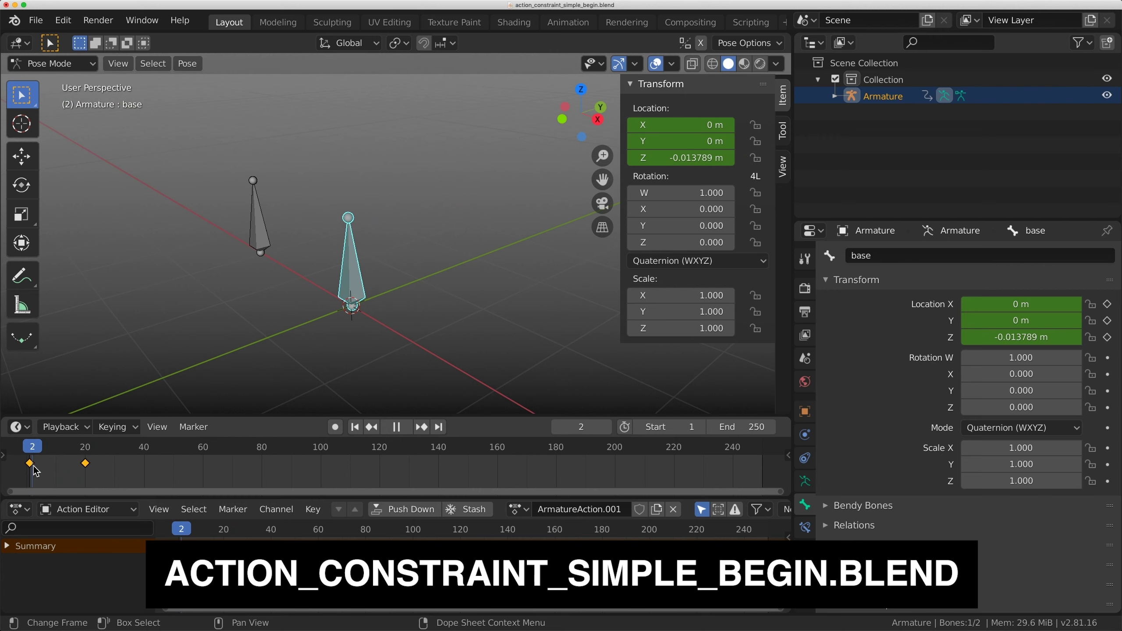
- Back at frame 1, show the Action Editor and rename ArmatureAction.001 to my_action
drag(36, 470, 29, 469)
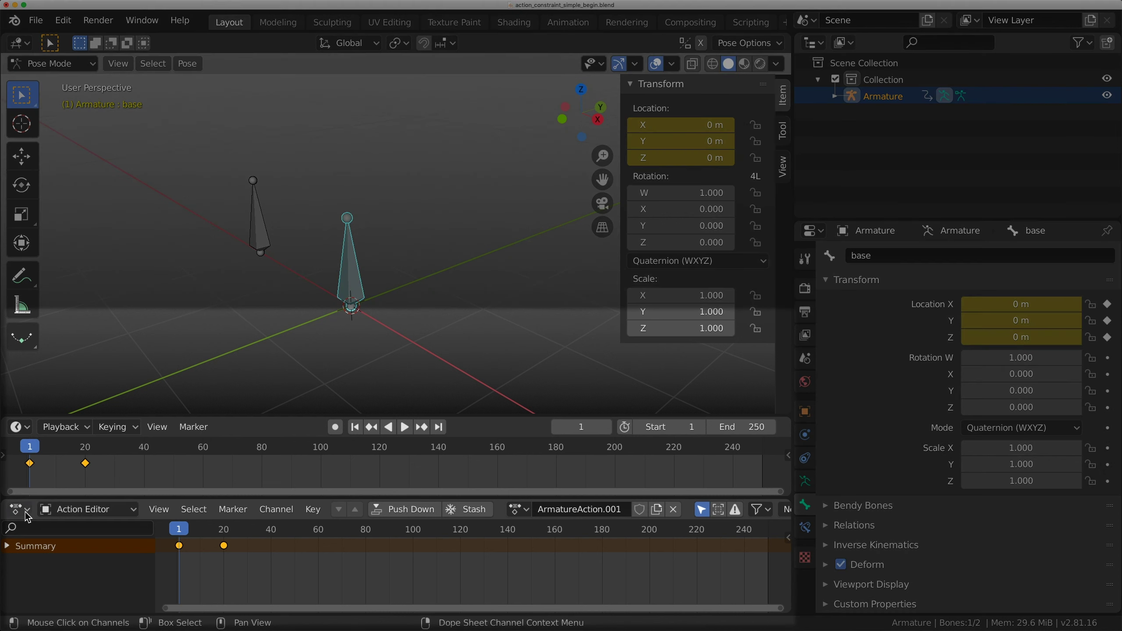
click(16, 426)
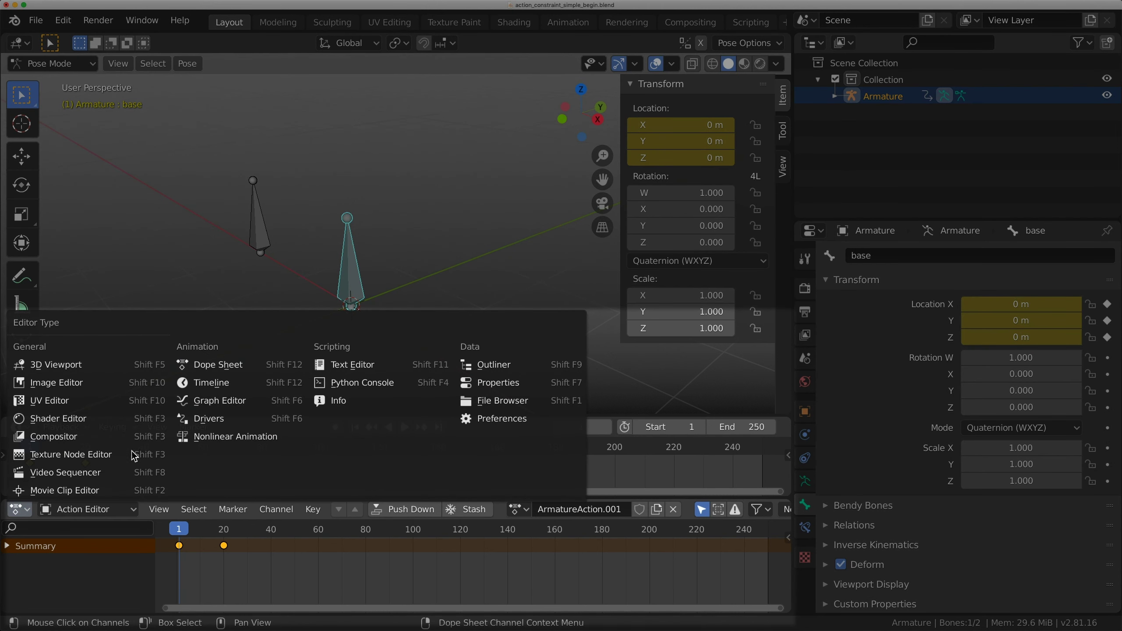
click(87, 511)
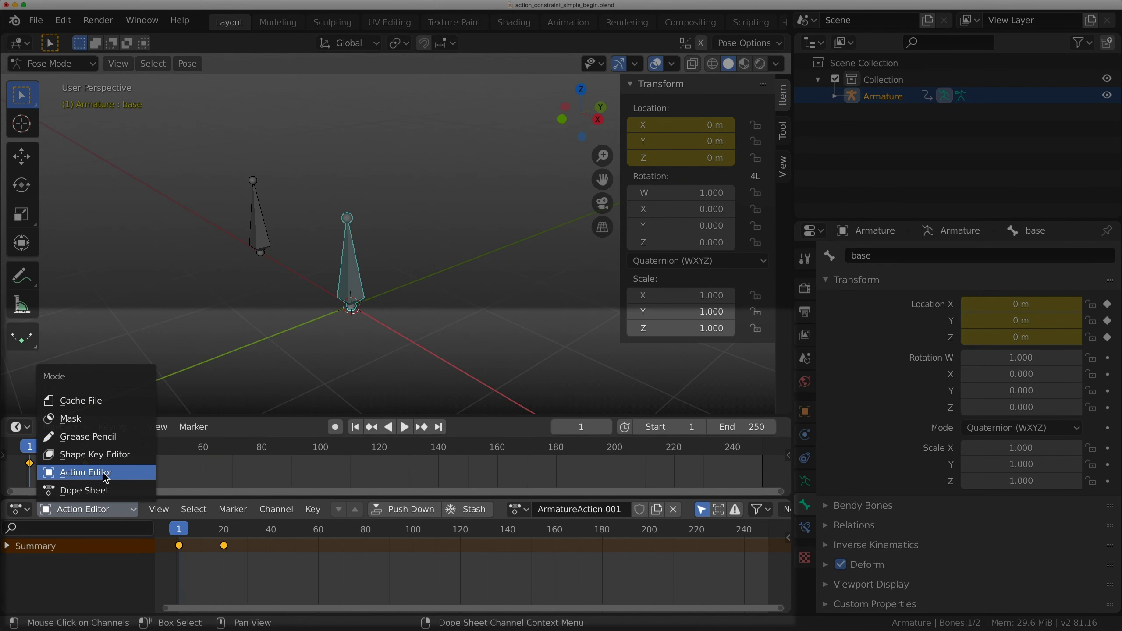
click(84, 473)
click(569, 511)
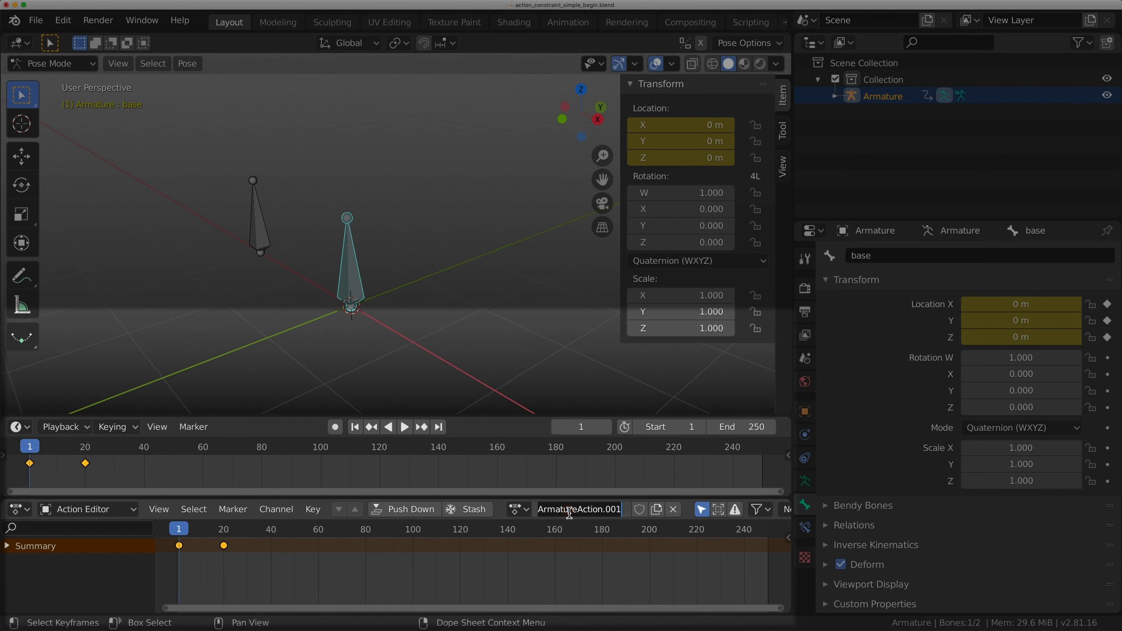
text(my)
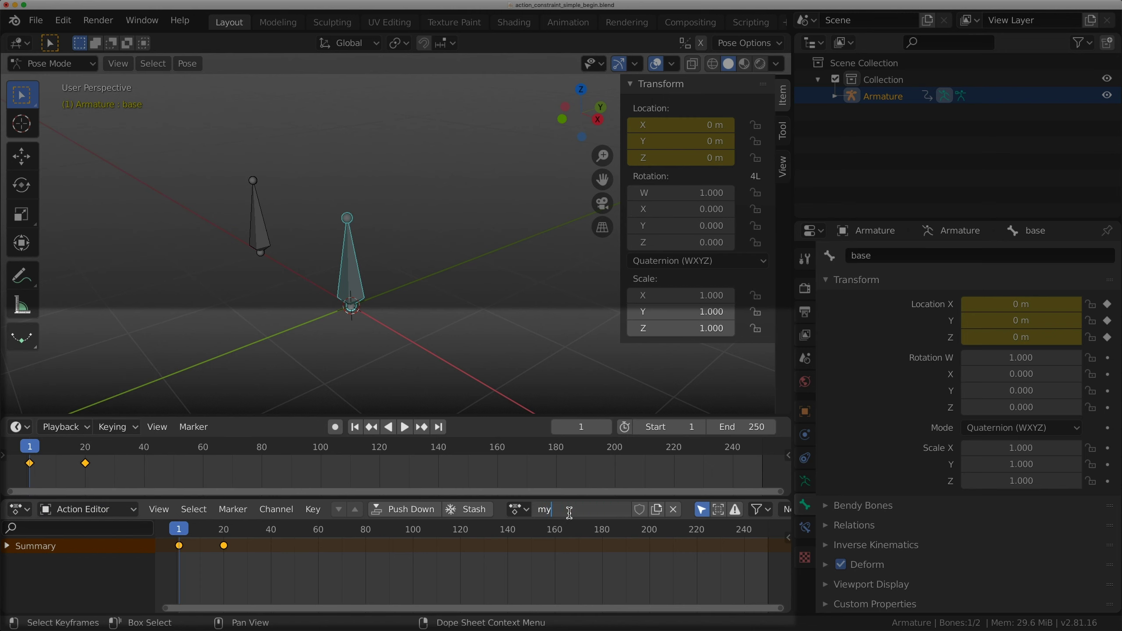
text(_action)
key(Return)
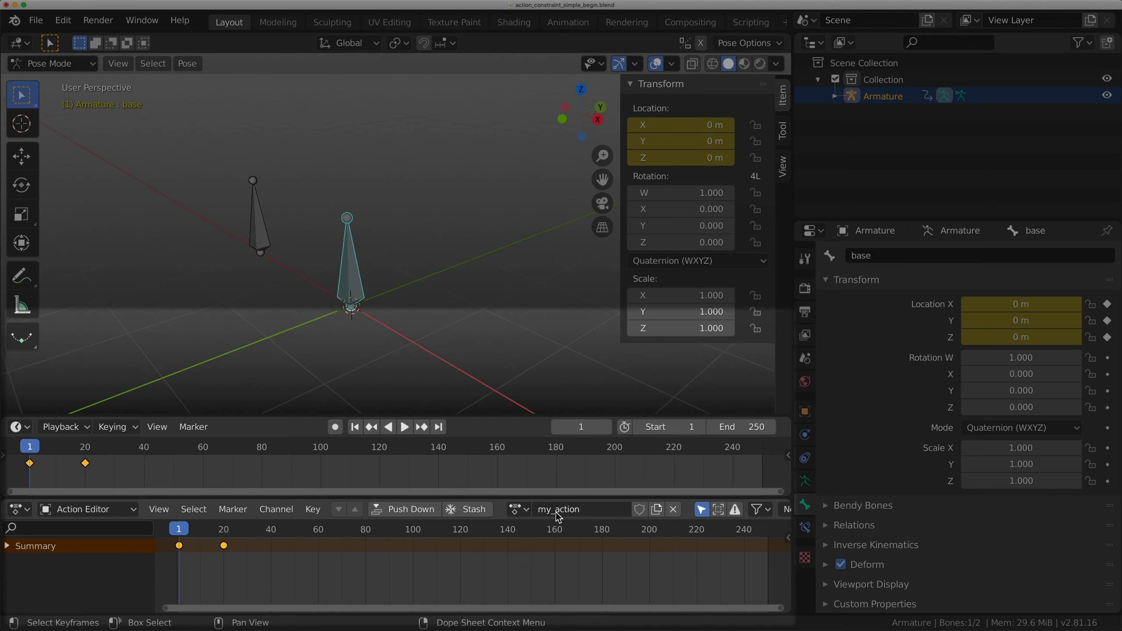
- Unlink my_action from the armature and add an Action constraint to the base bone
click(679, 514)
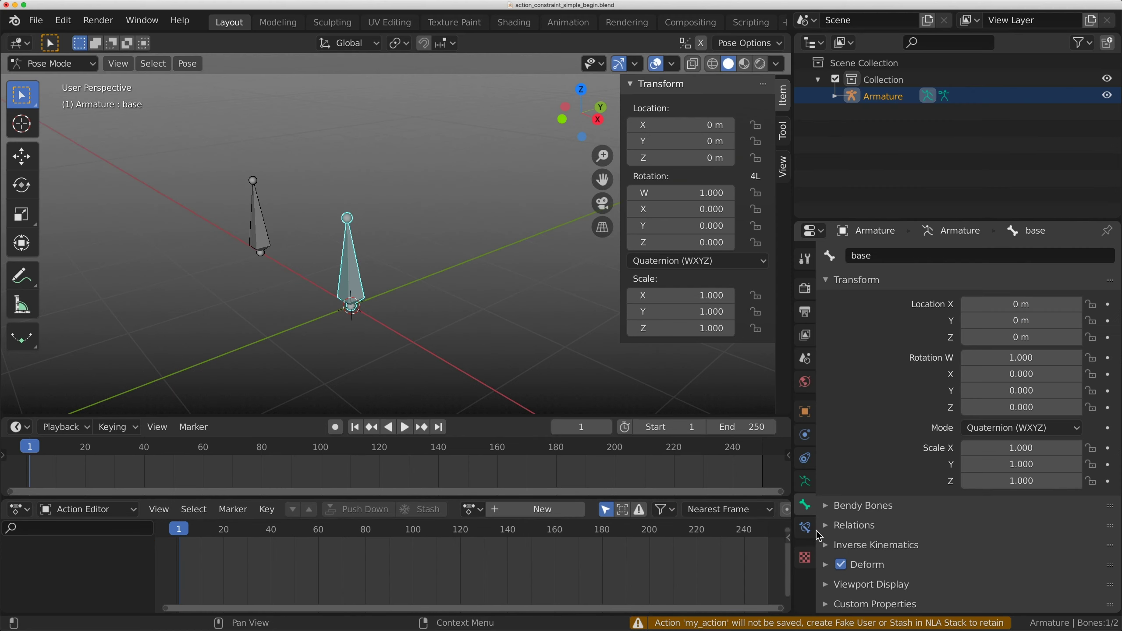
click(805, 529)
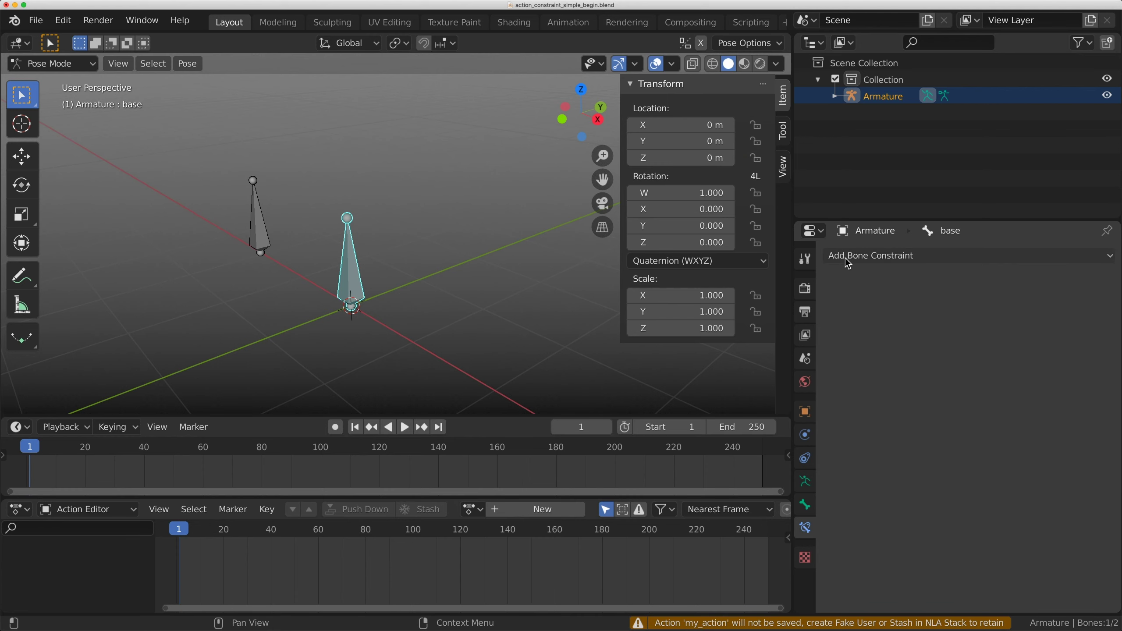
click(864, 259)
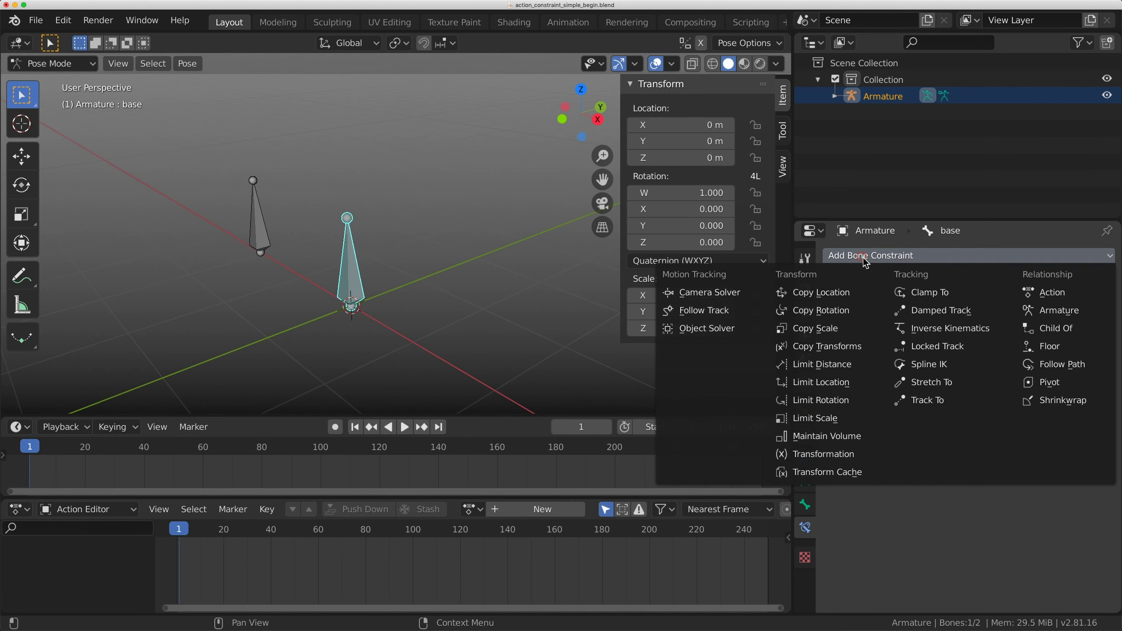
click(1091, 300)
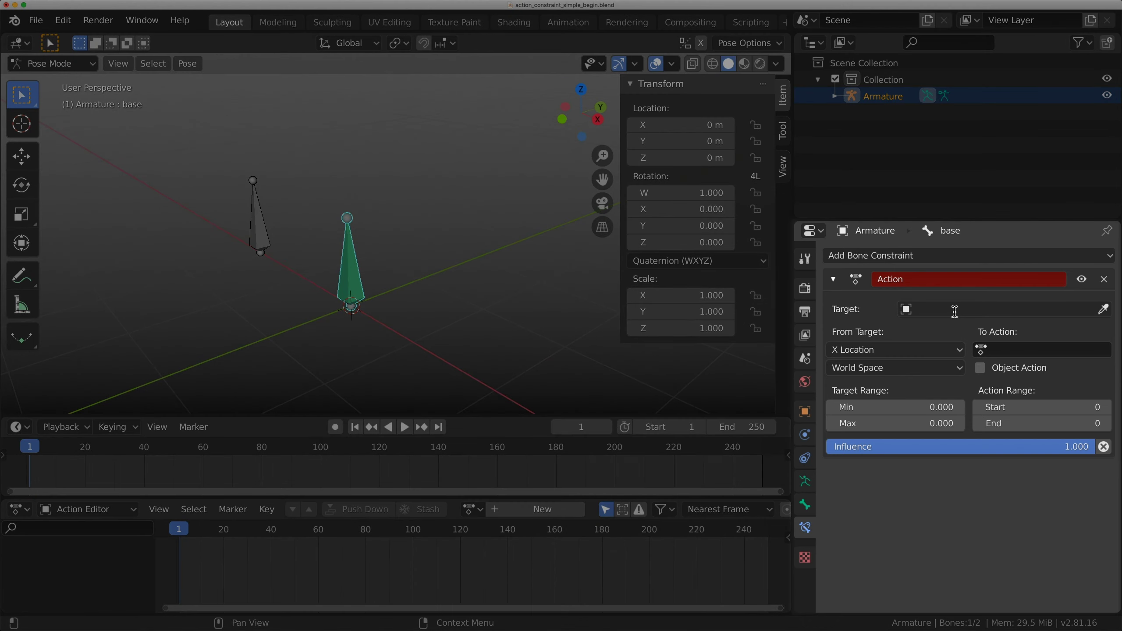
- Target the Armature's controller bone, reading its Y Rotation in Local Space
click(953, 312)
click(932, 330)
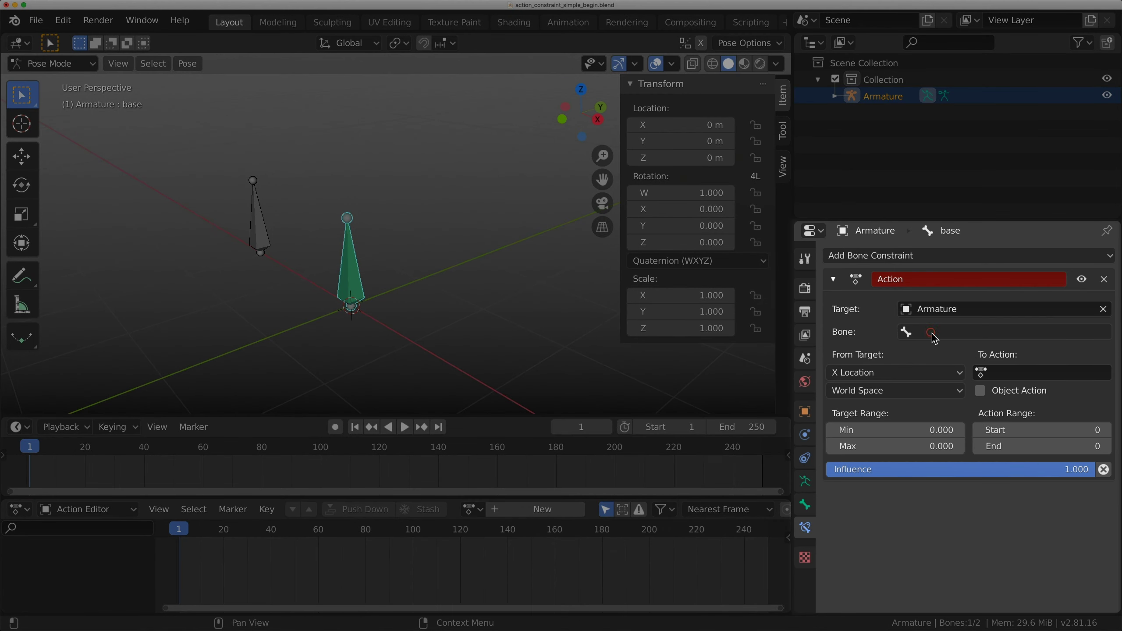
click(947, 332)
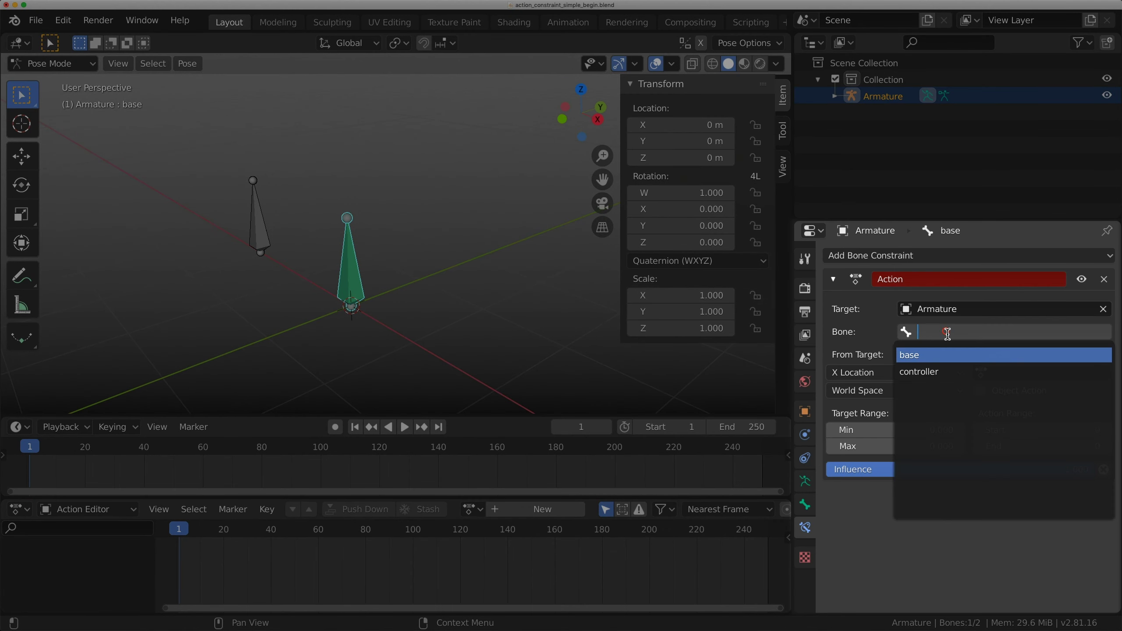
click(945, 376)
click(854, 376)
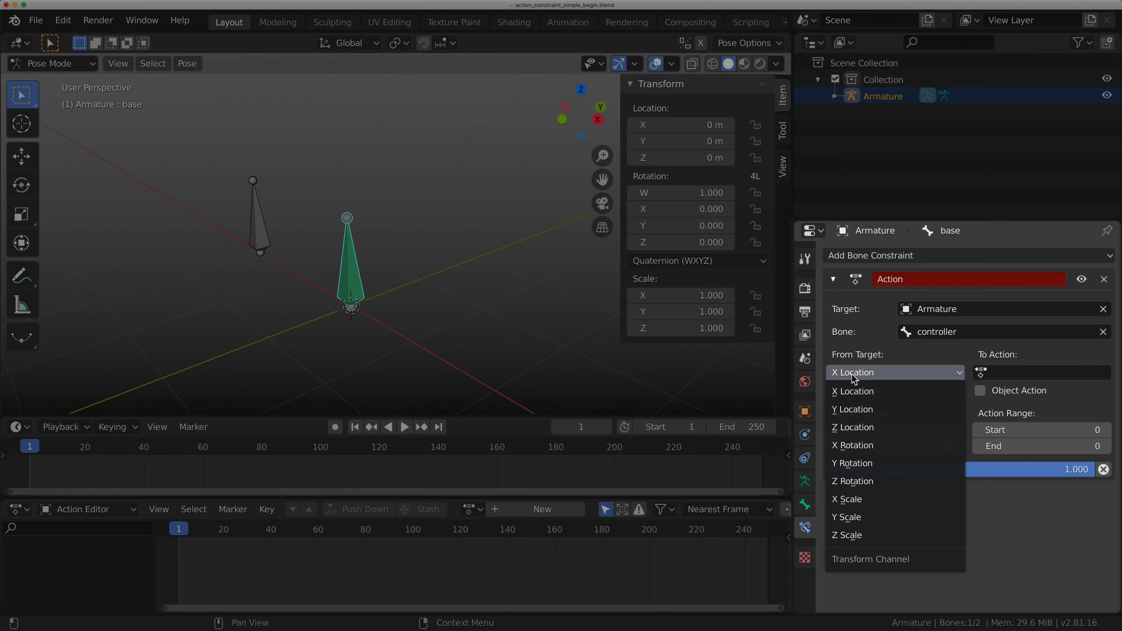
click(853, 464)
click(865, 392)
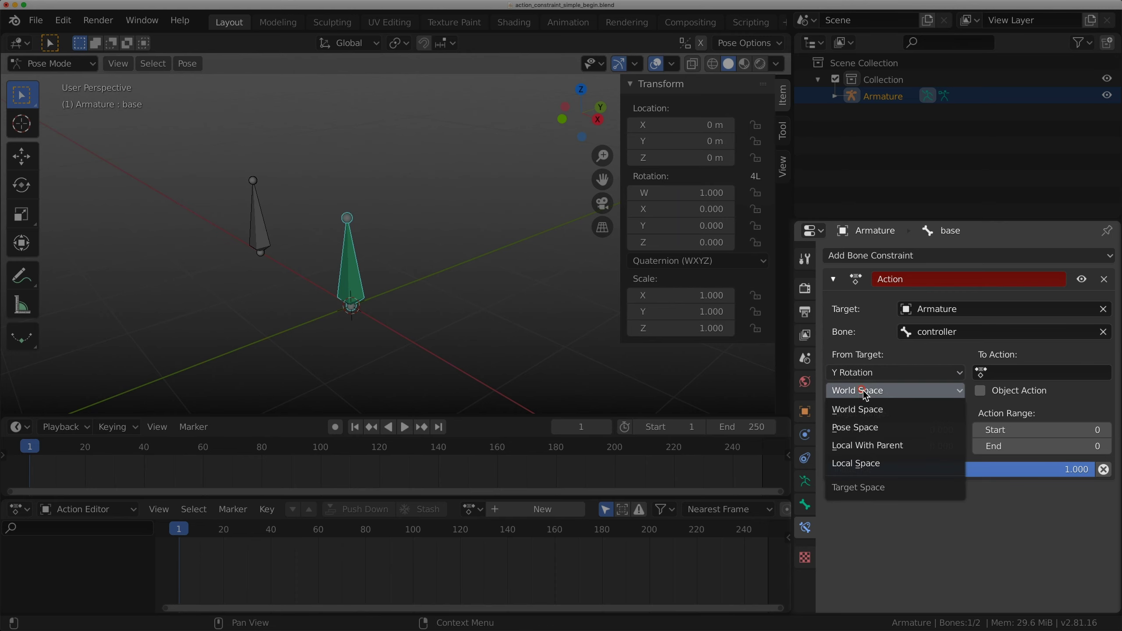
click(877, 470)
- Have the constraint play my_action over frames 1–20 with a Target Range maximum of 90
click(959, 376)
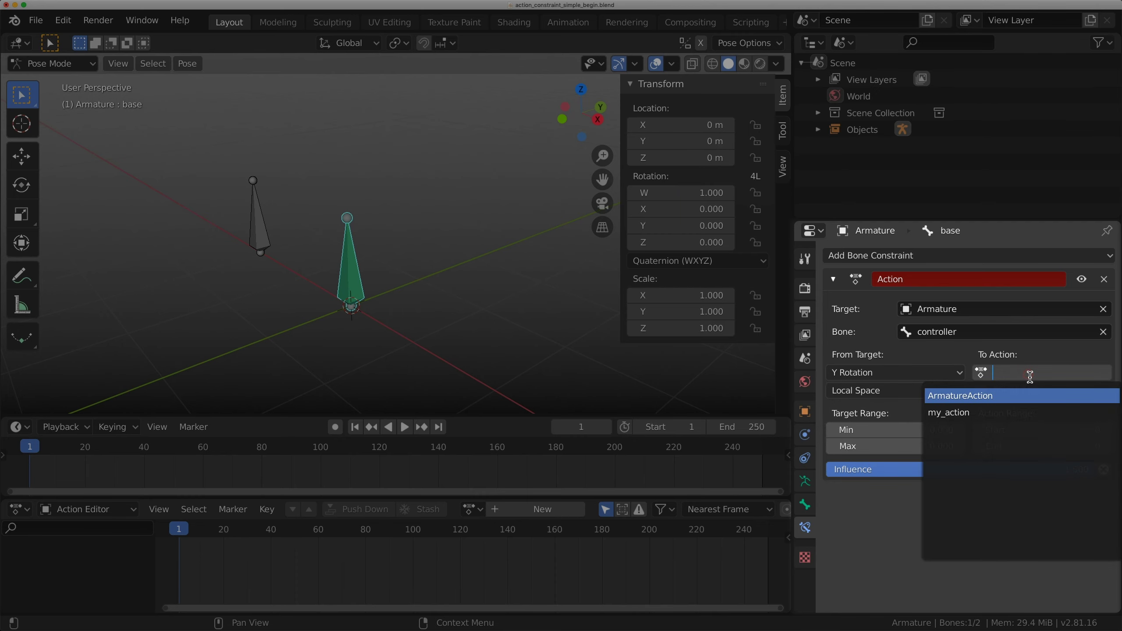
click(969, 414)
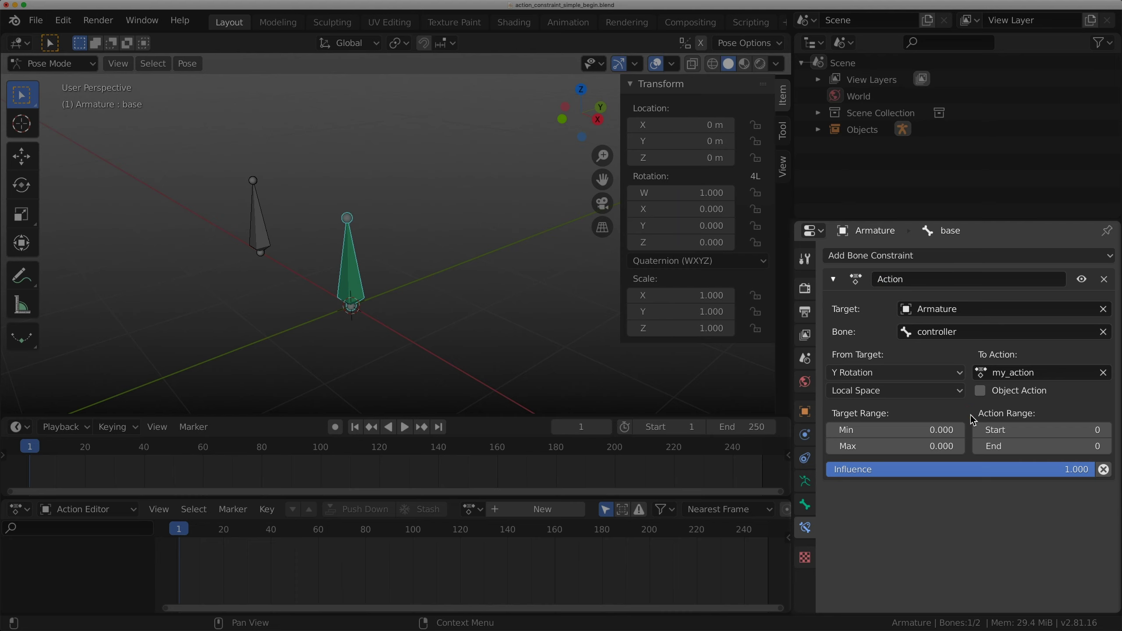
click(1014, 429)
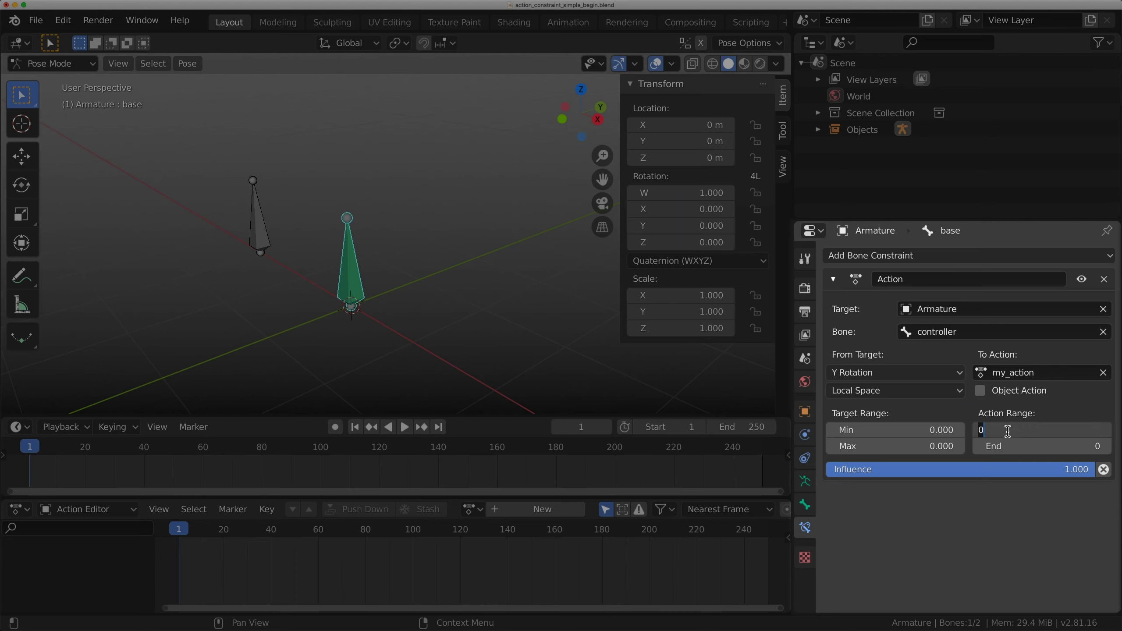
click(1046, 407)
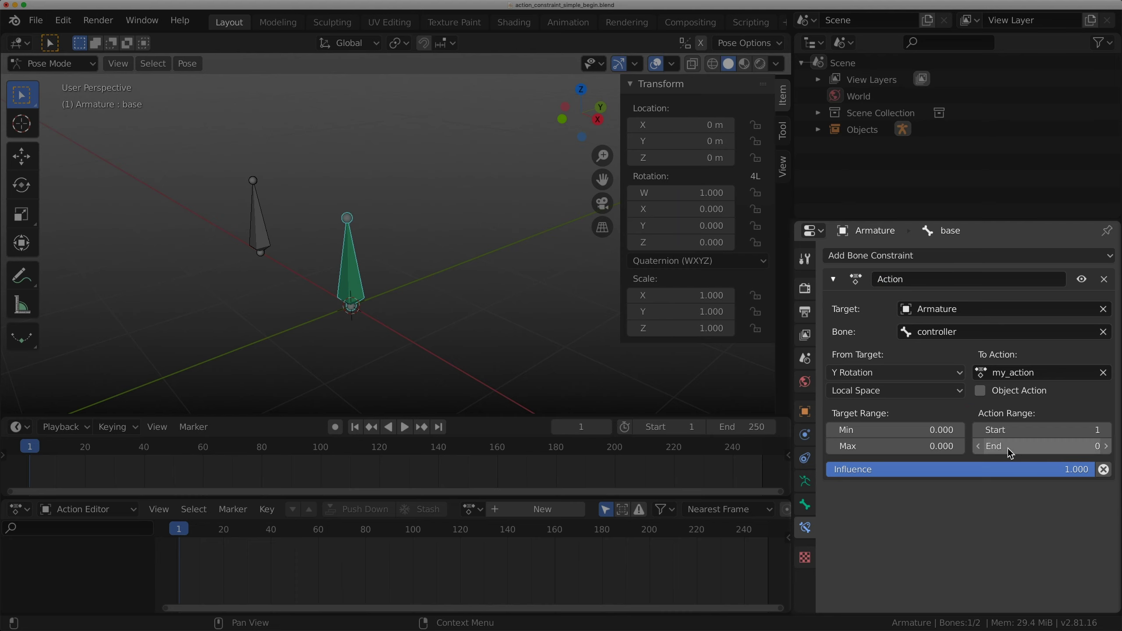
click(1048, 446)
key(Return)
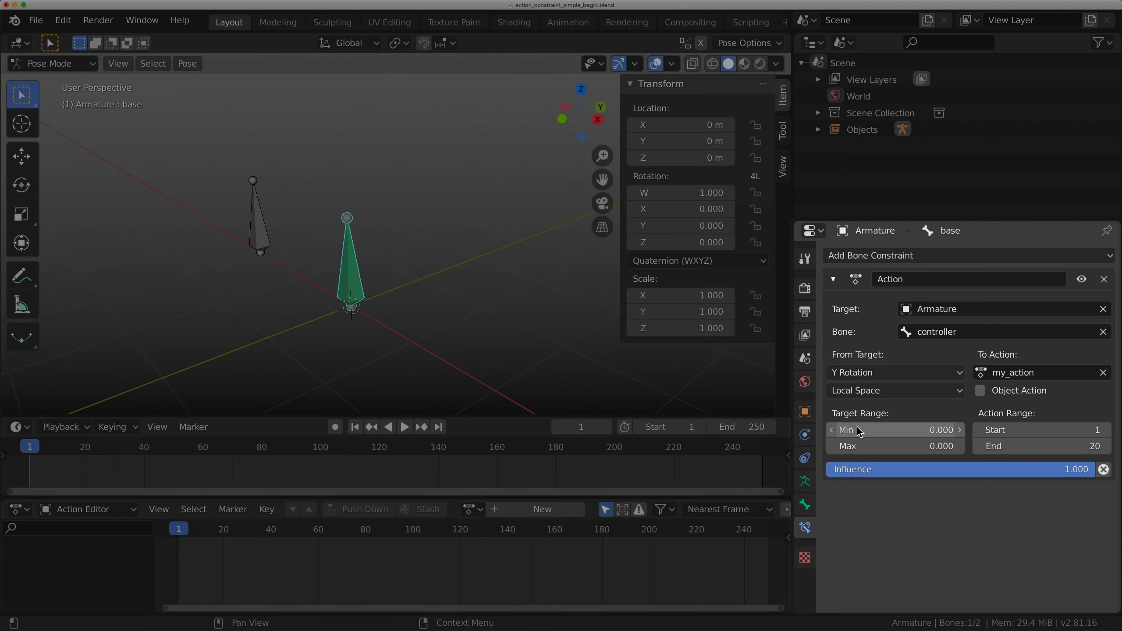
click(911, 446)
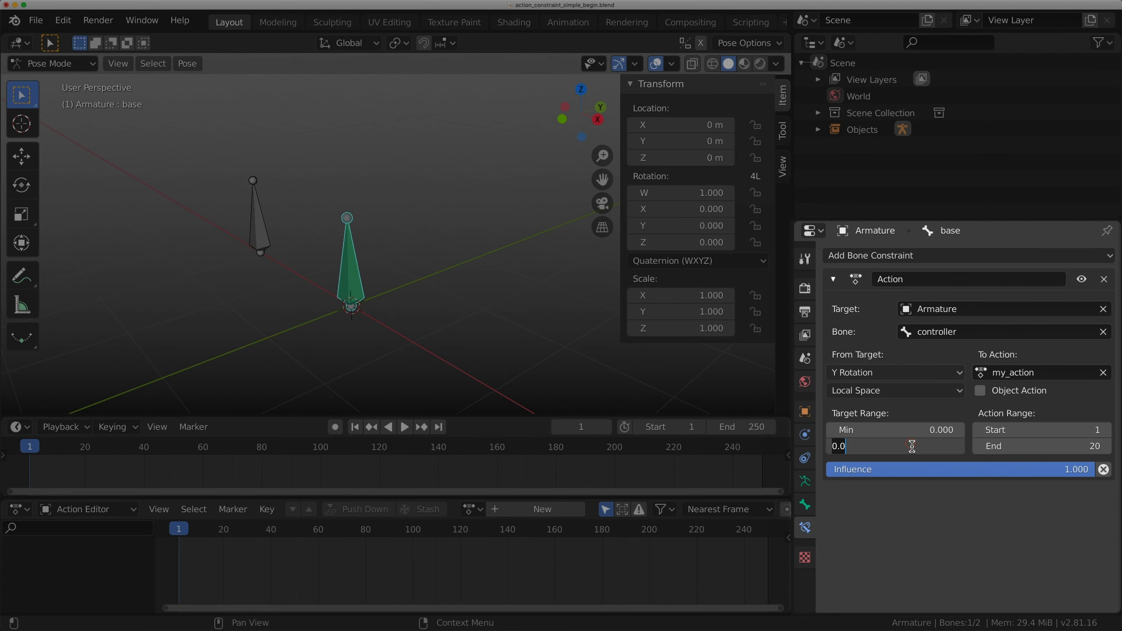
text(90)
key(Return)
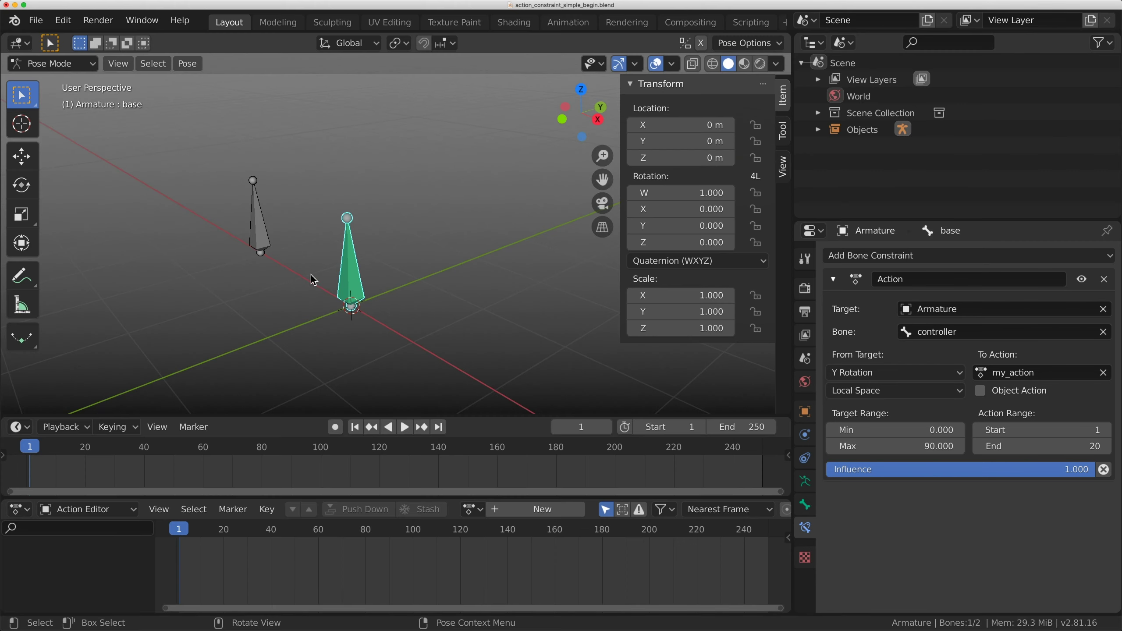
click(271, 250)
- Test rotating the controller on Y, then reset it to 0° and key it at frame 1
drag(667, 209, 707, 209)
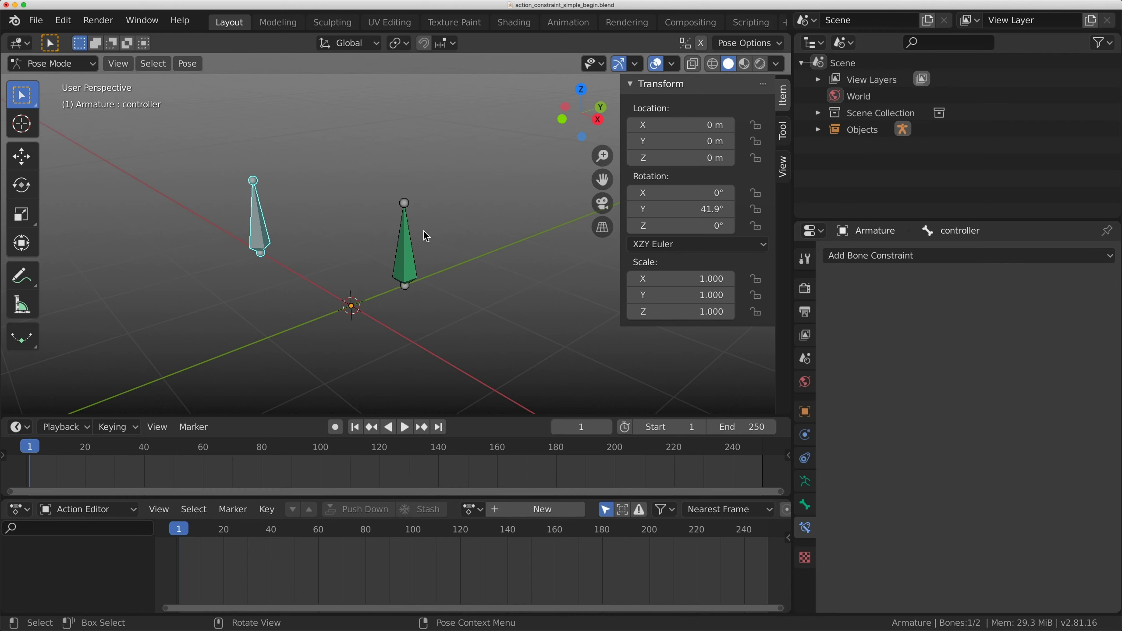
middle_drag(426, 239, 441, 254)
drag(689, 209, 720, 208)
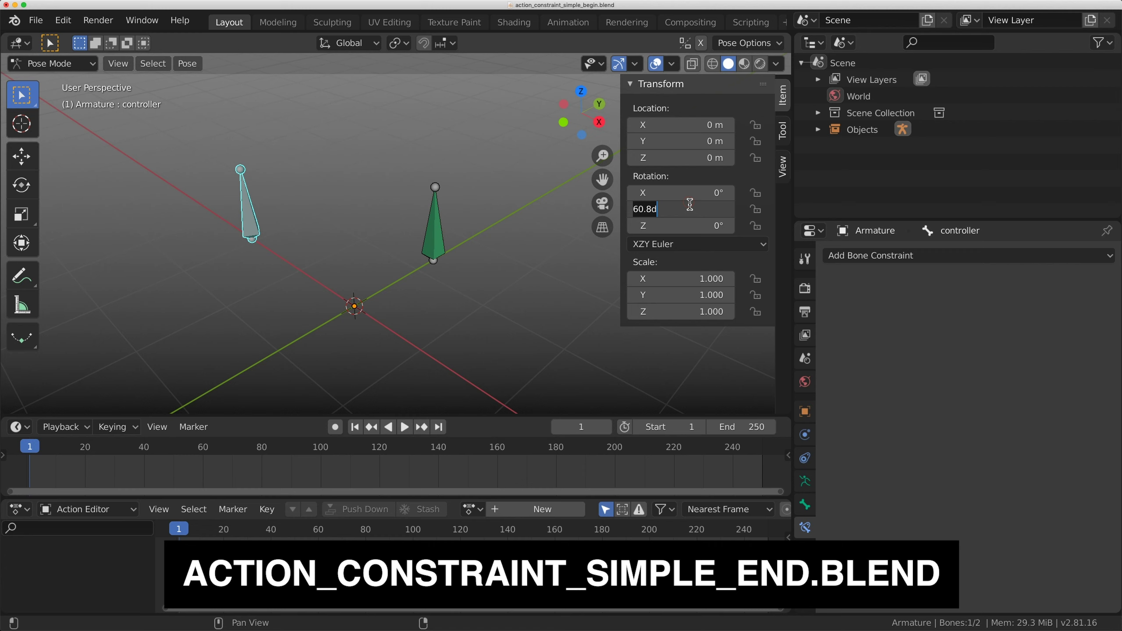
key(BackSpace)
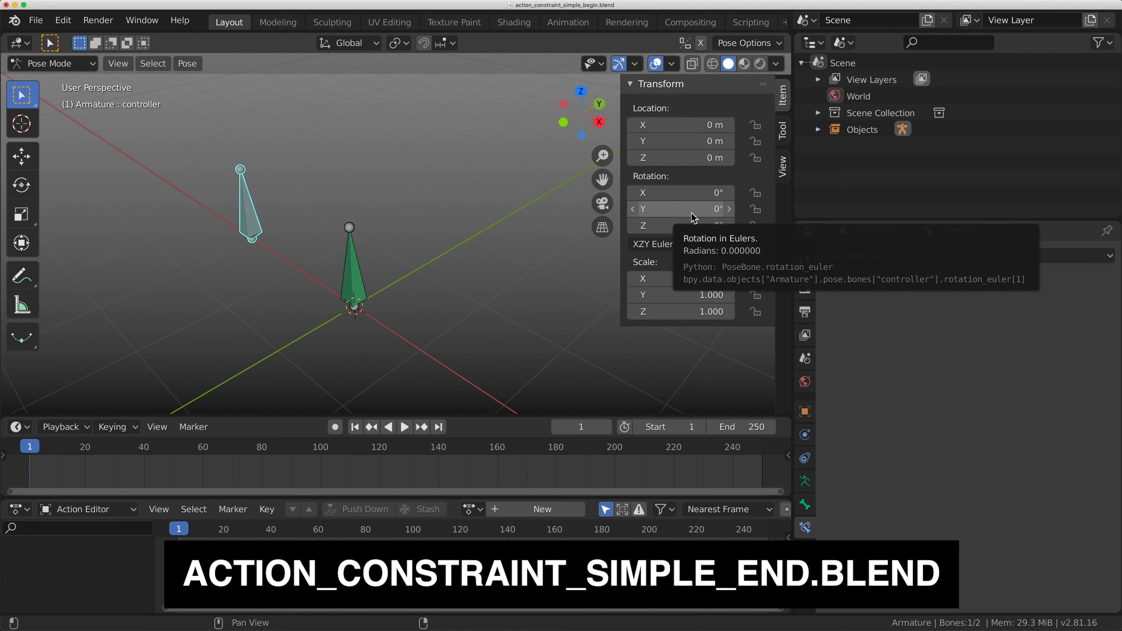
key(i)
- Key the controller's Y rotation at 90° on frame 99, then scrub to watch the driven bones
key(space)
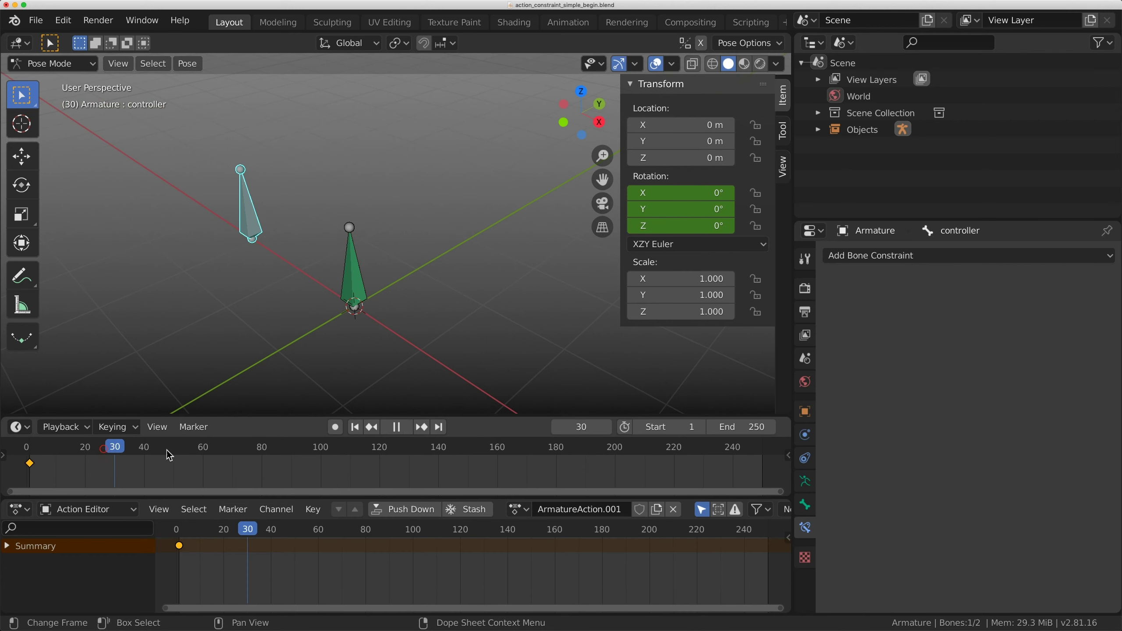
drag(283, 456, 320, 455)
key(space)
double_click(689, 209)
text(90)
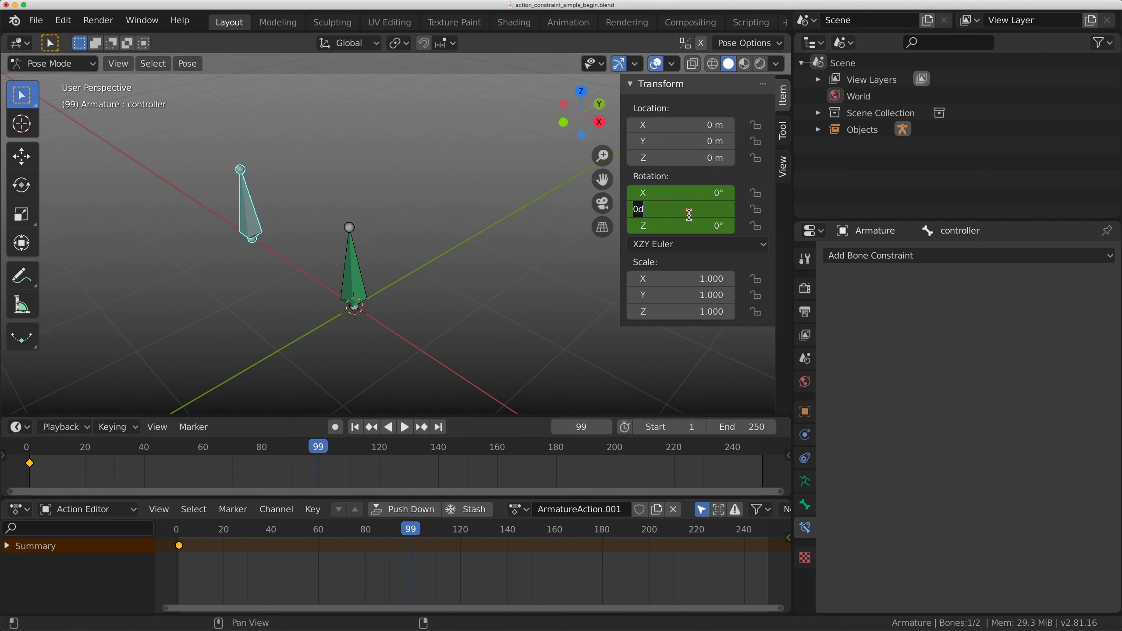
key(Return)
key(i)
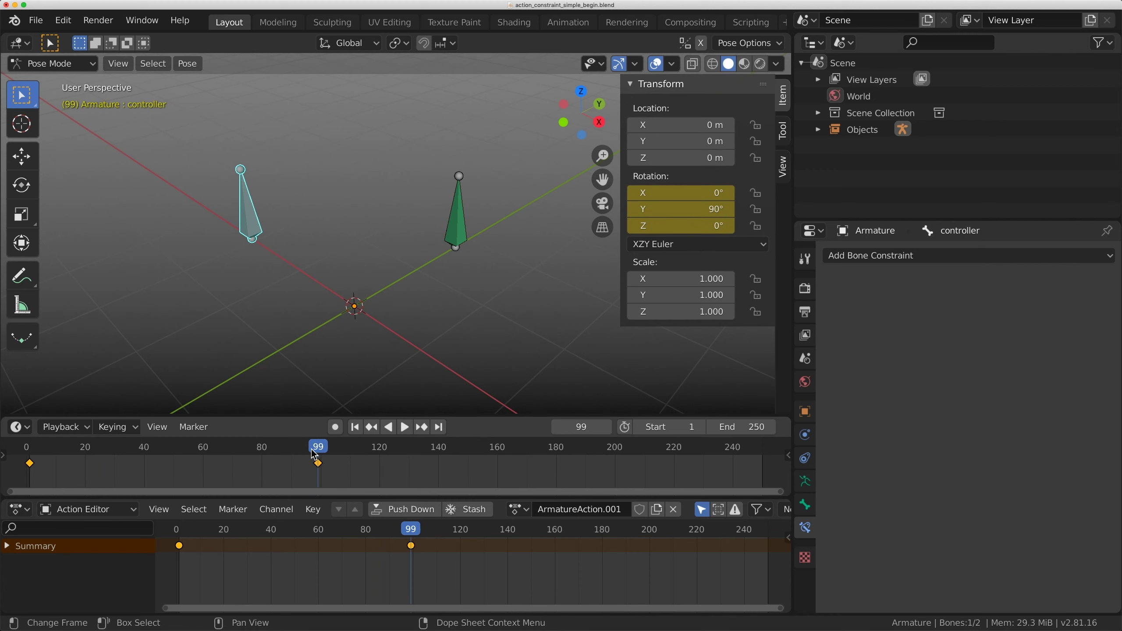
key(shift+Left)
key(space)
click(324, 455)
mouse_move(325, 459)
mouse_down()
mouse_move(93, 463)
mouse_move(383, 468)
mouse_move(82, 481)
mouse_move(325, 472)
mouse_up()
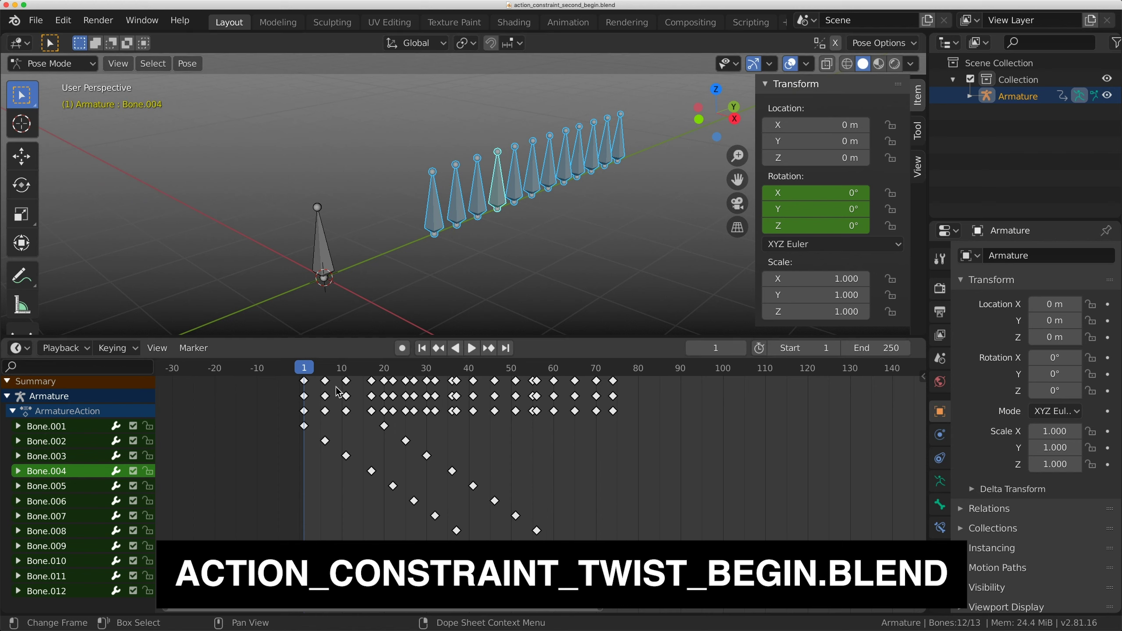
key(space)
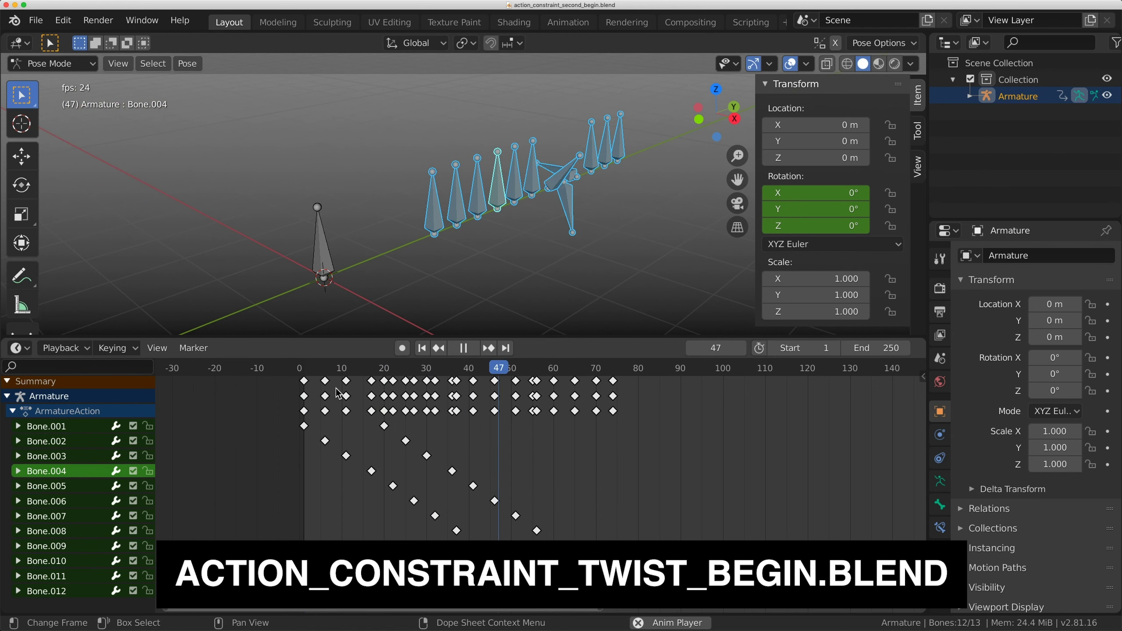
key(space)
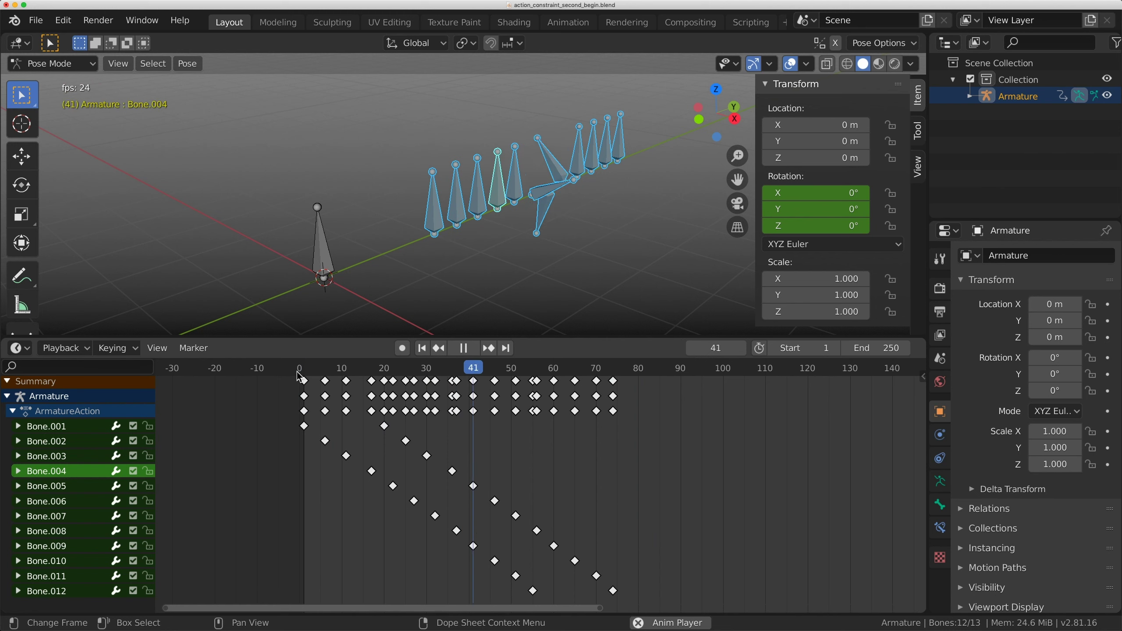
key(space)
click(305, 371)
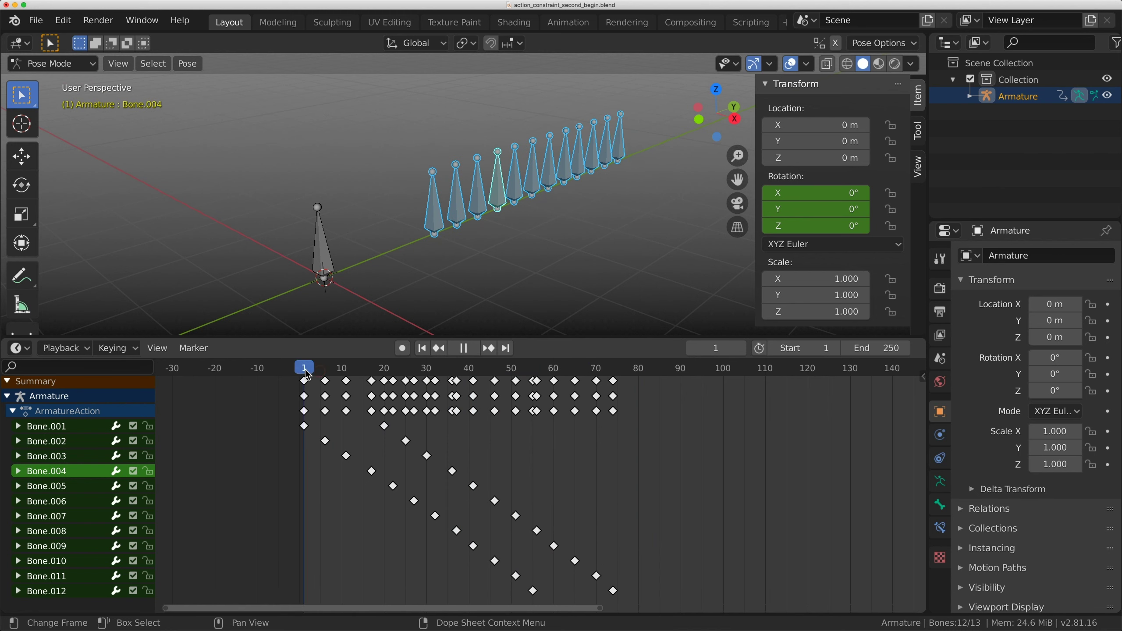
- Select only Bone.001 and add an Action constraint to it
click(436, 221)
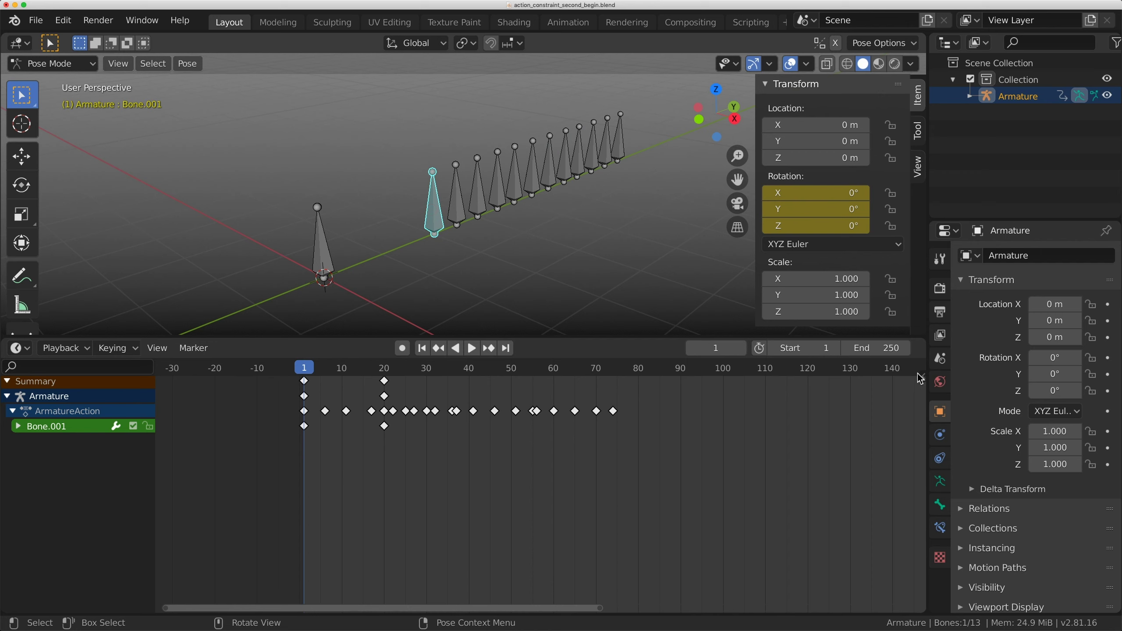
click(940, 504)
click(940, 527)
click(1002, 257)
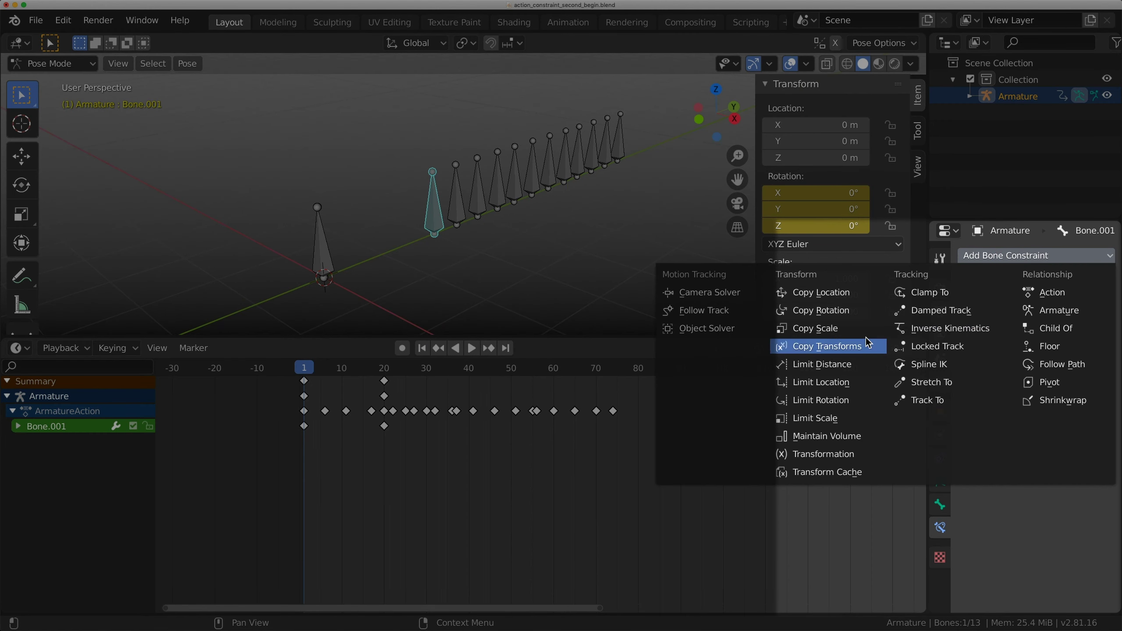
click(1060, 292)
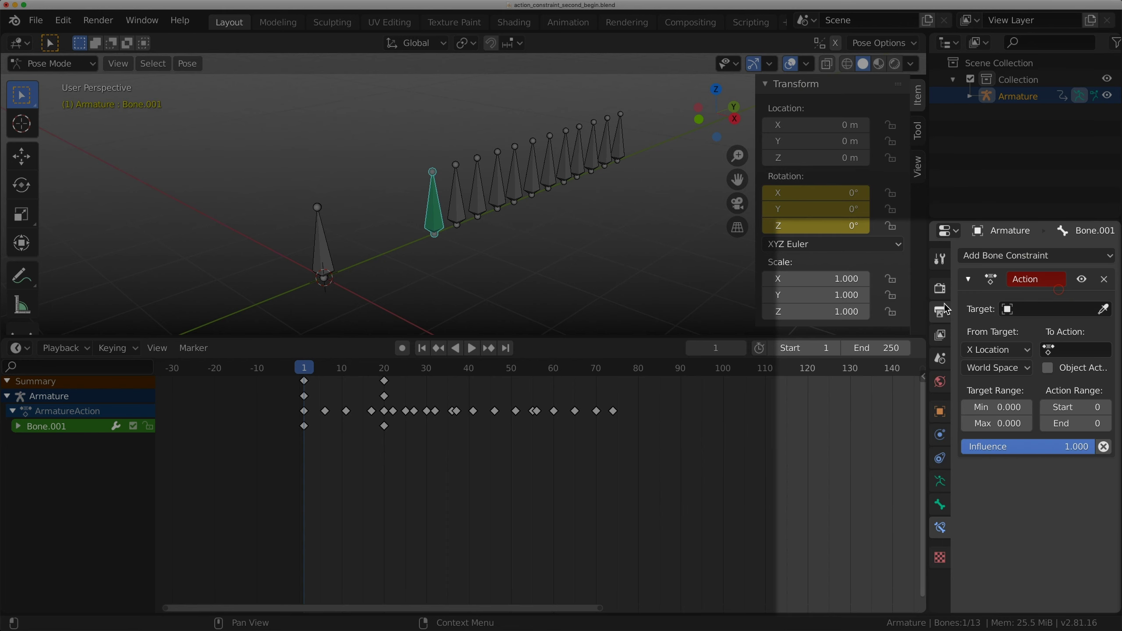
- Widen the Properties area and split the timeline into a second Dope Sheet editor
drag(930, 306, 782, 310)
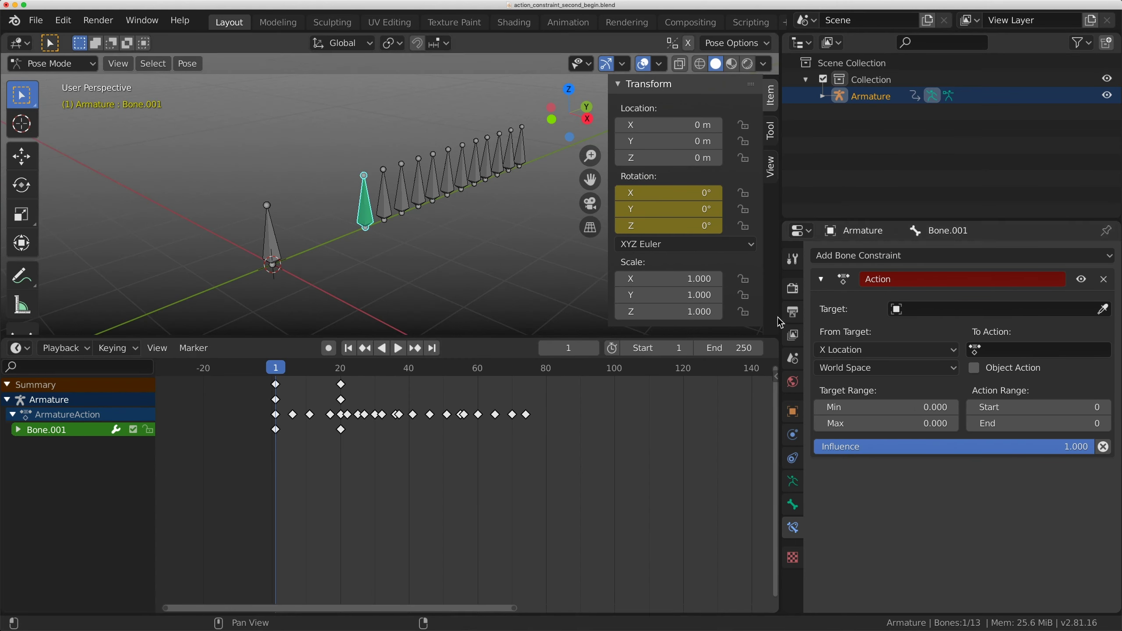
drag(4, 341, 78, 479)
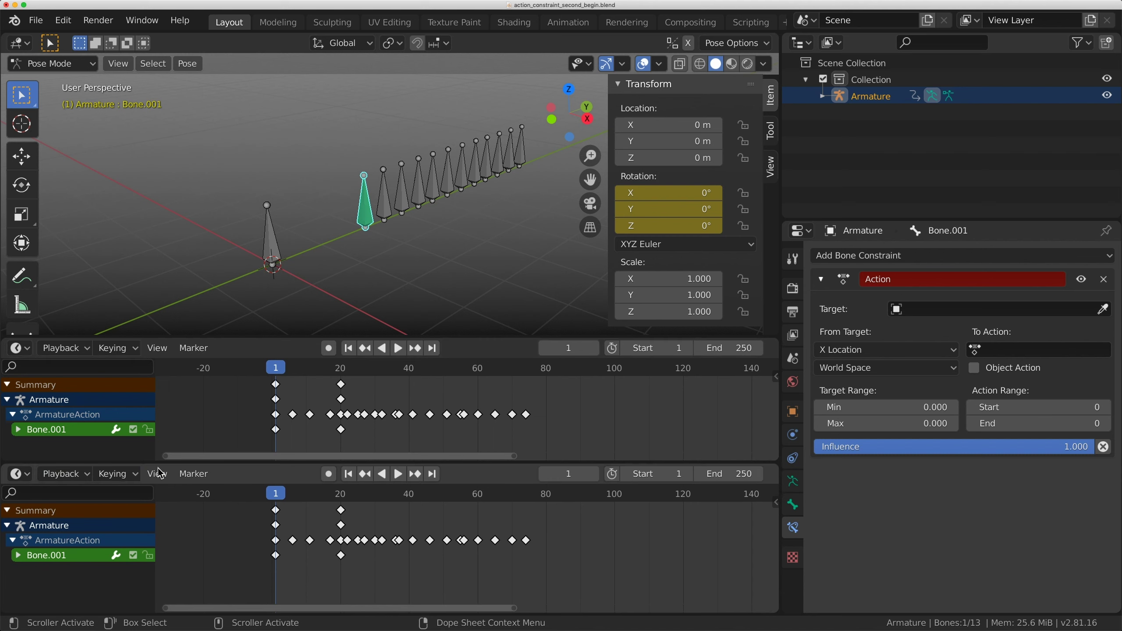
click(20, 474)
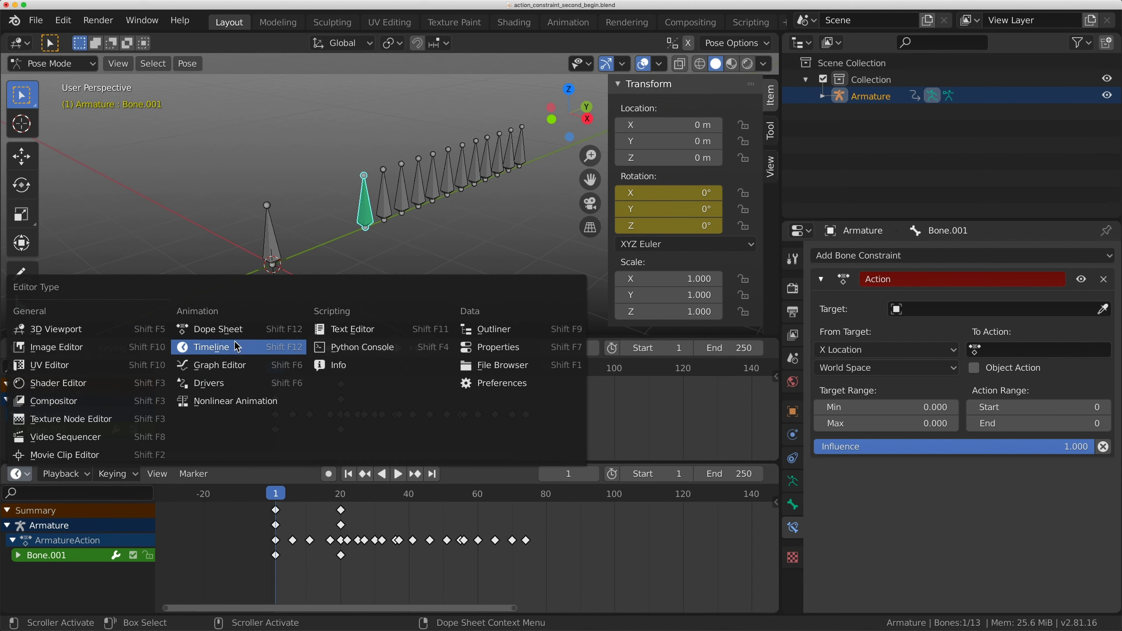
click(213, 329)
click(96, 475)
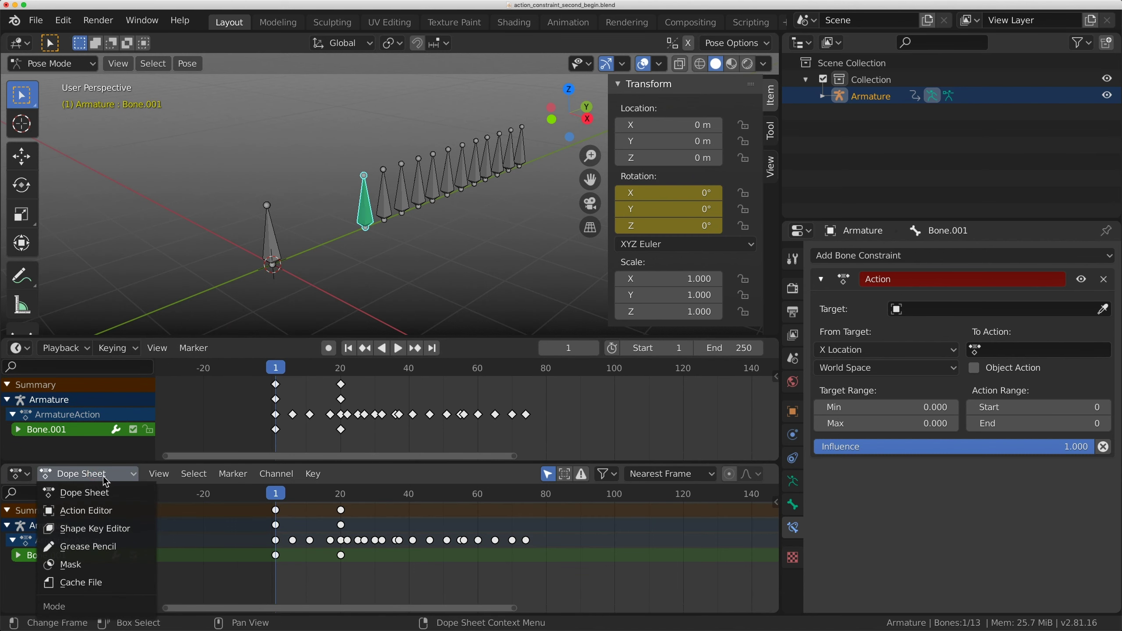
- Switch the lower editor to Action Editor and rename ArmatureAction to my_action
click(128, 513)
click(519, 474)
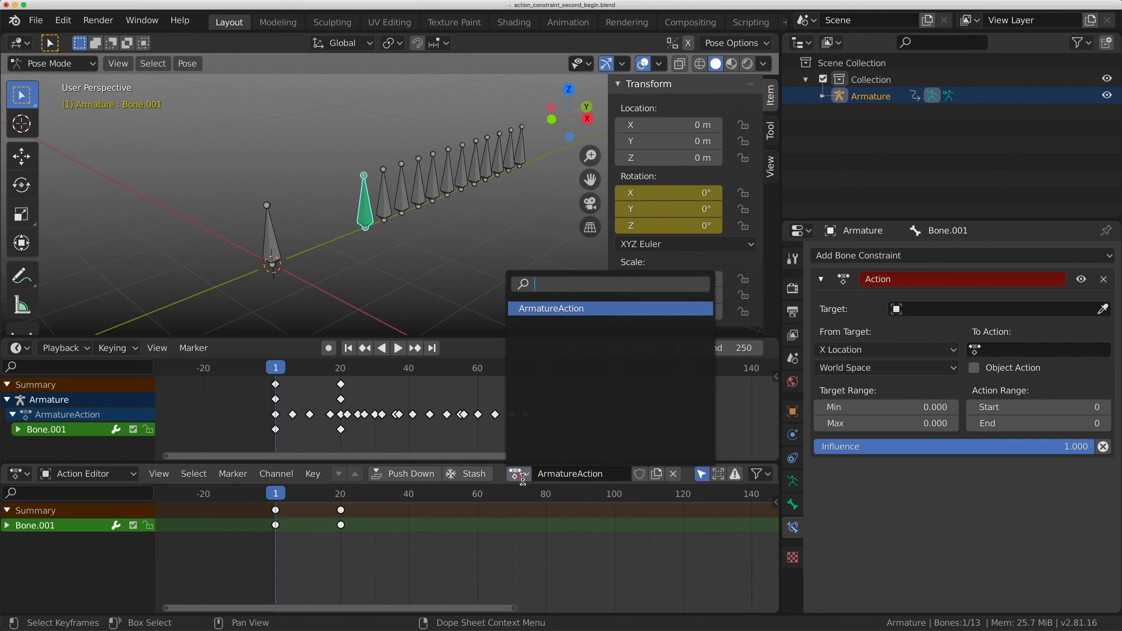
click(569, 474)
text(y)
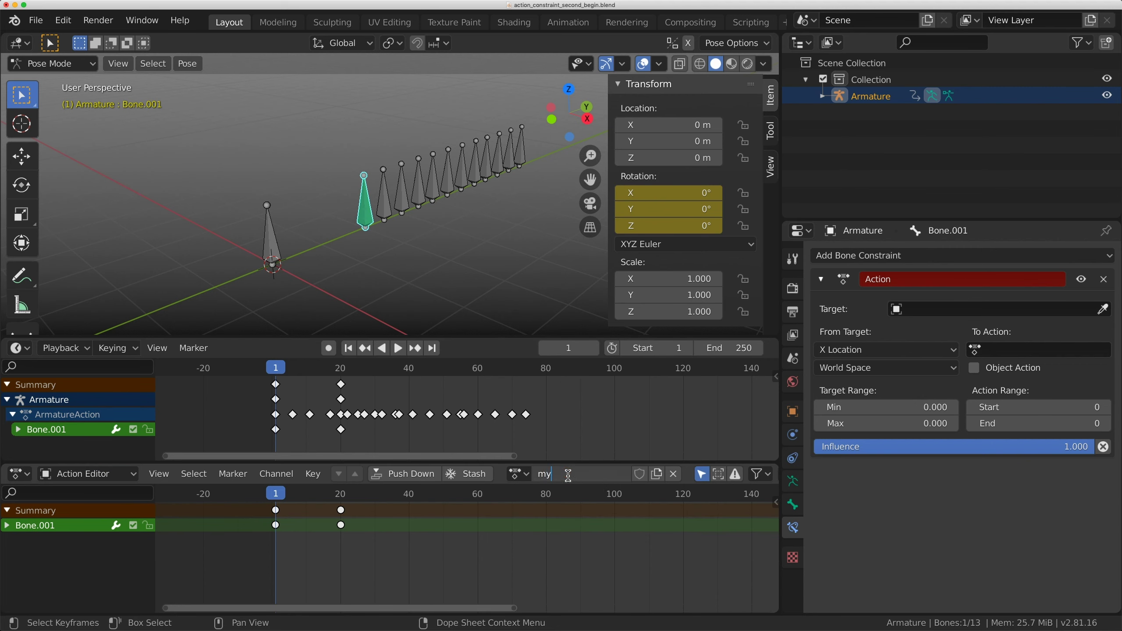
text(_action)
key(Return)
- Set the constraint target to the Armature's controller bone, evaluated in Local Space
click(910, 309)
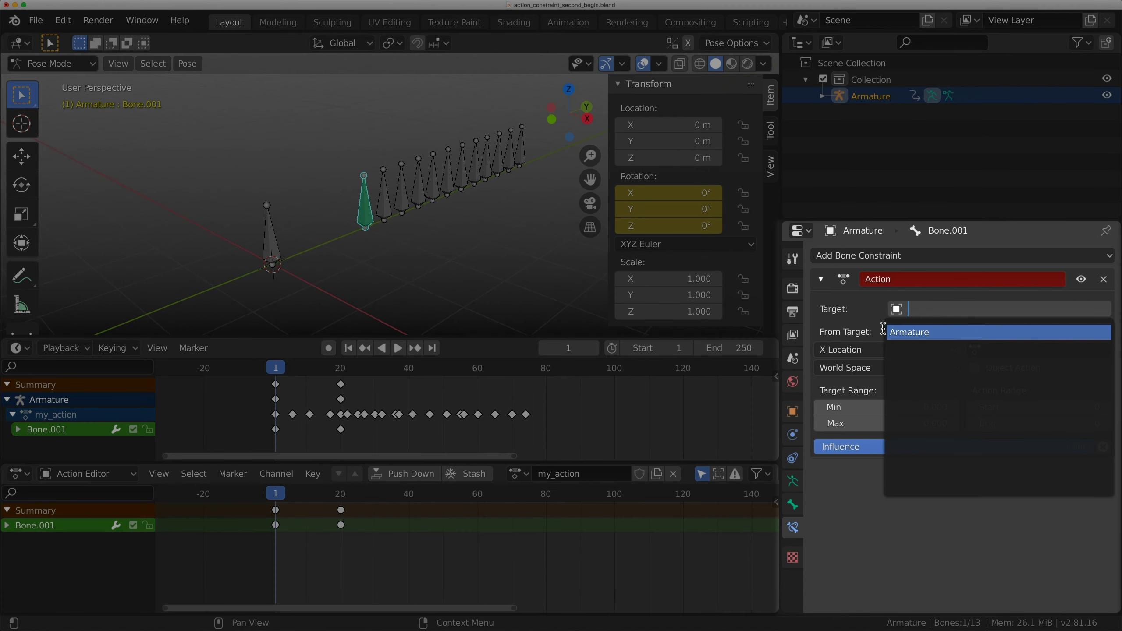
click(913, 332)
click(929, 330)
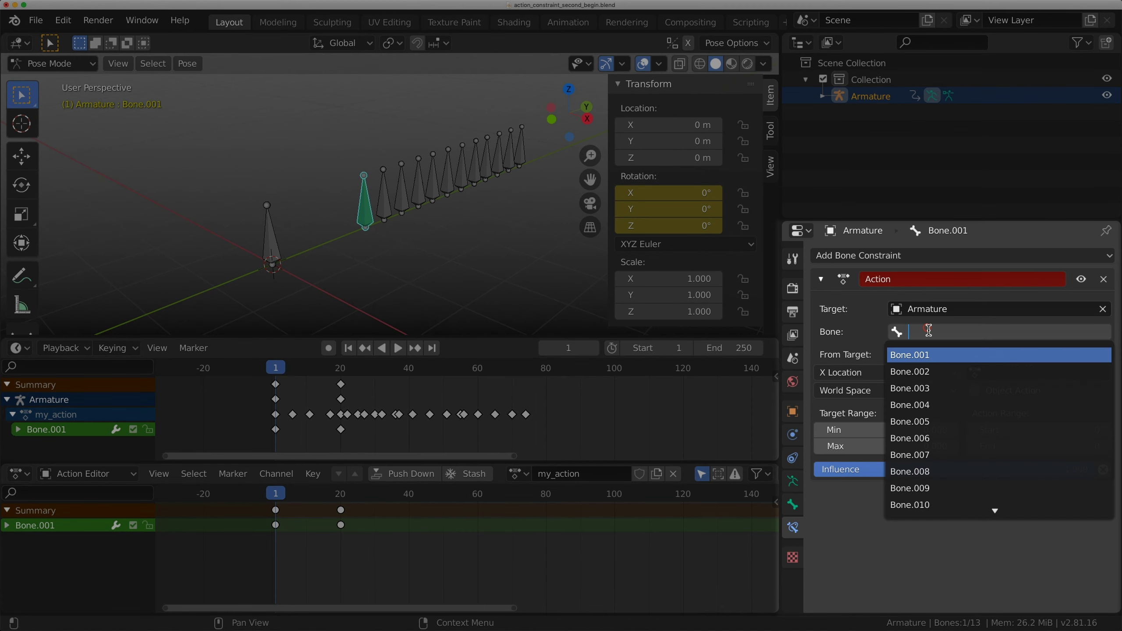
text(co)
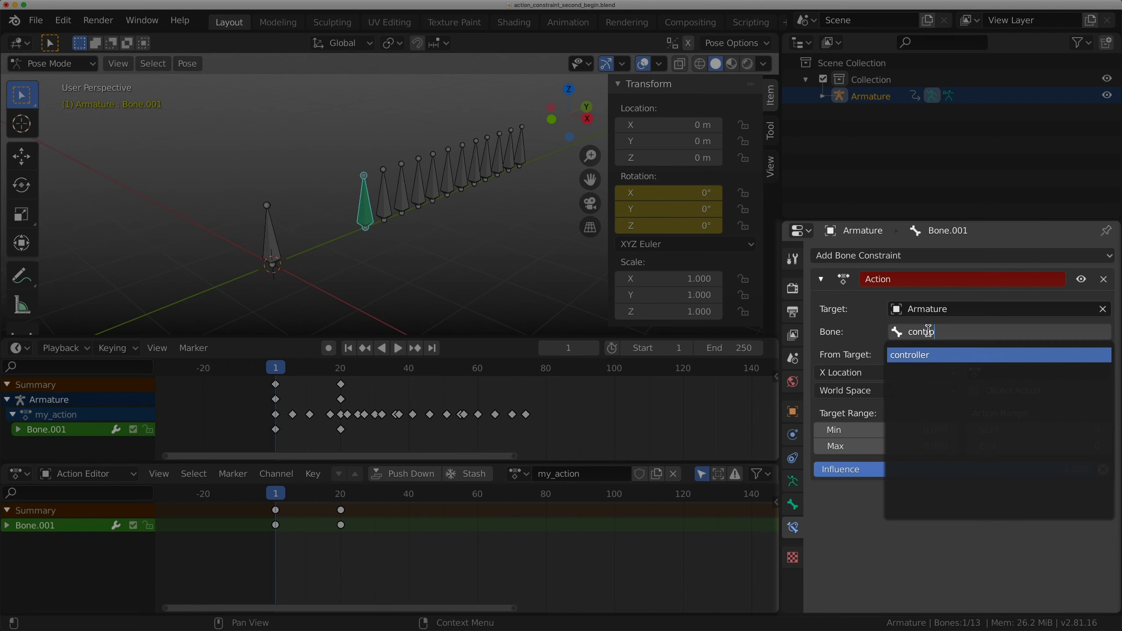
text(ntro)
click(922, 355)
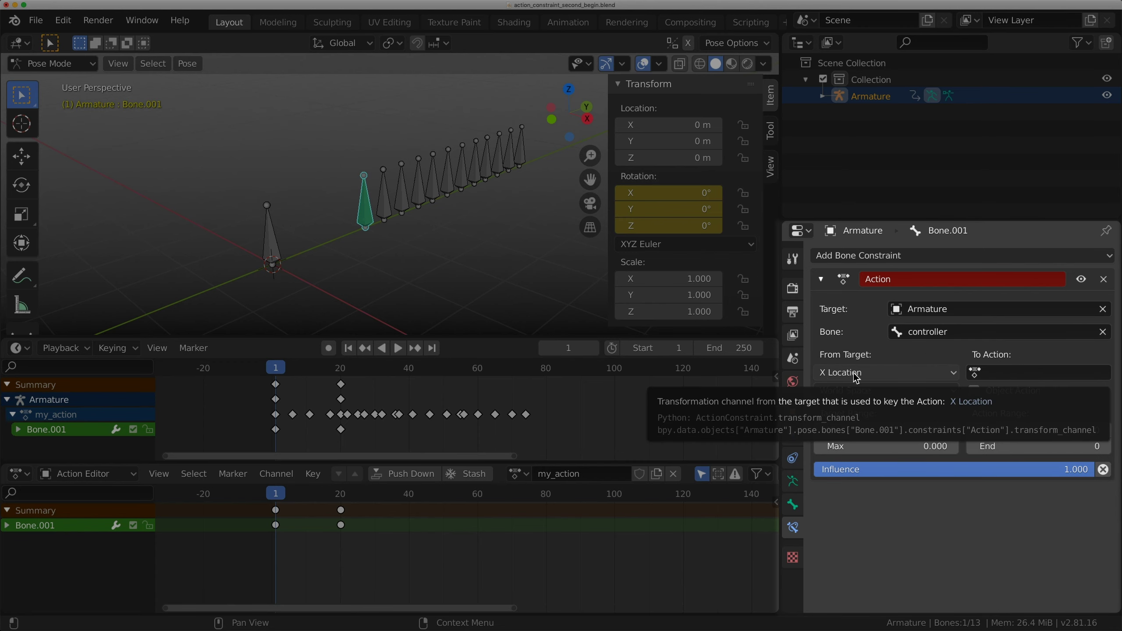
click(846, 390)
click(845, 467)
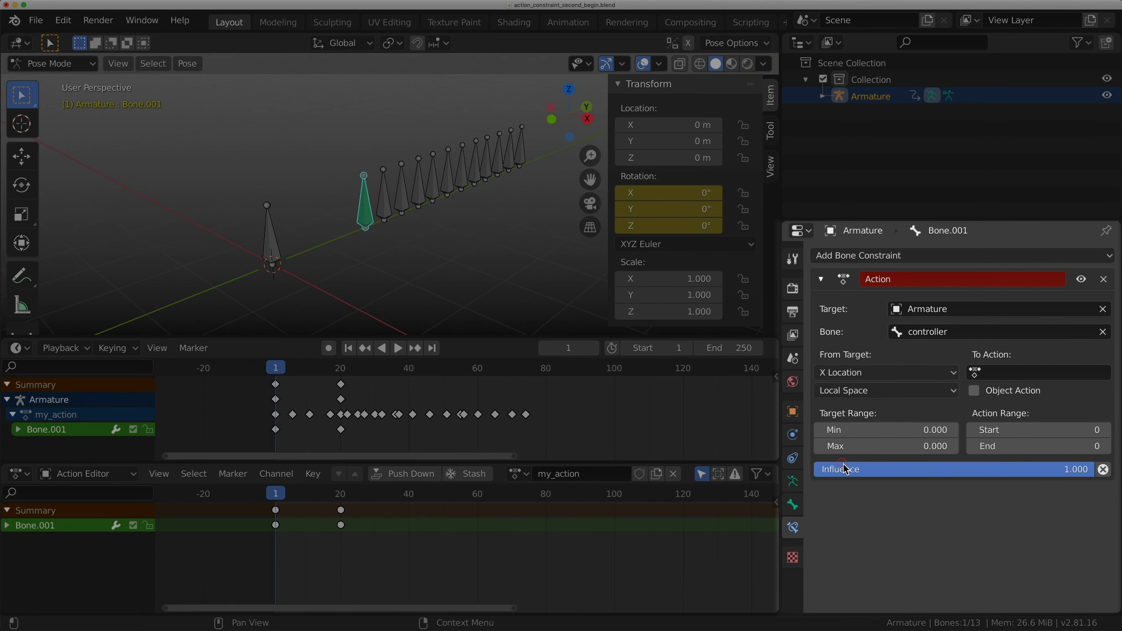
- Play my_action with Action Range end frame 74 and adjust the Target Range maximum
click(994, 375)
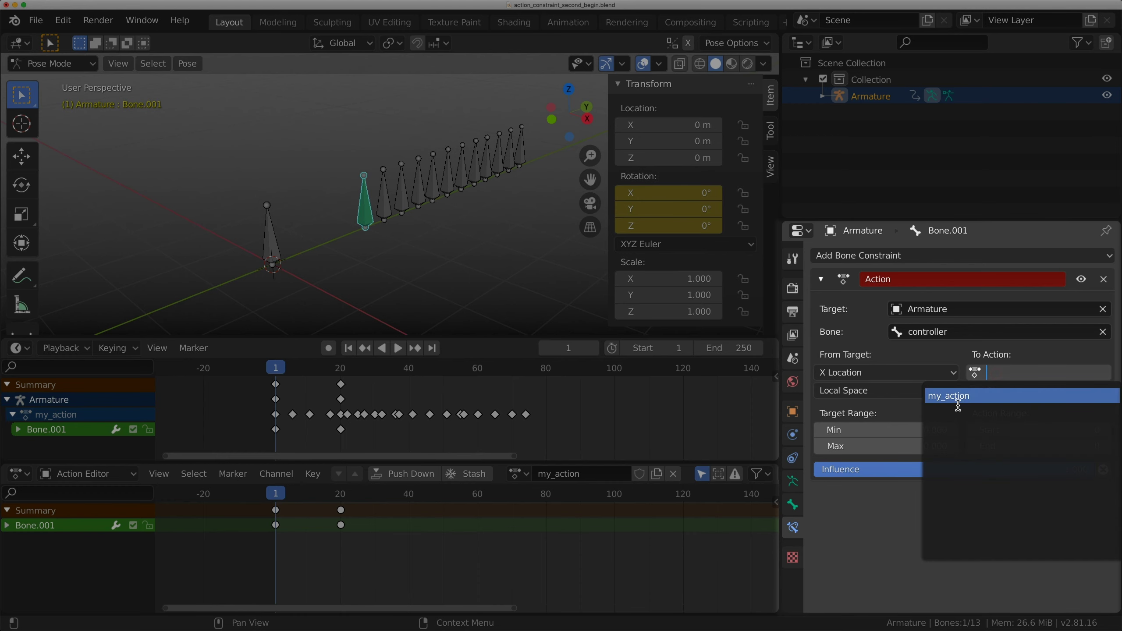
click(963, 397)
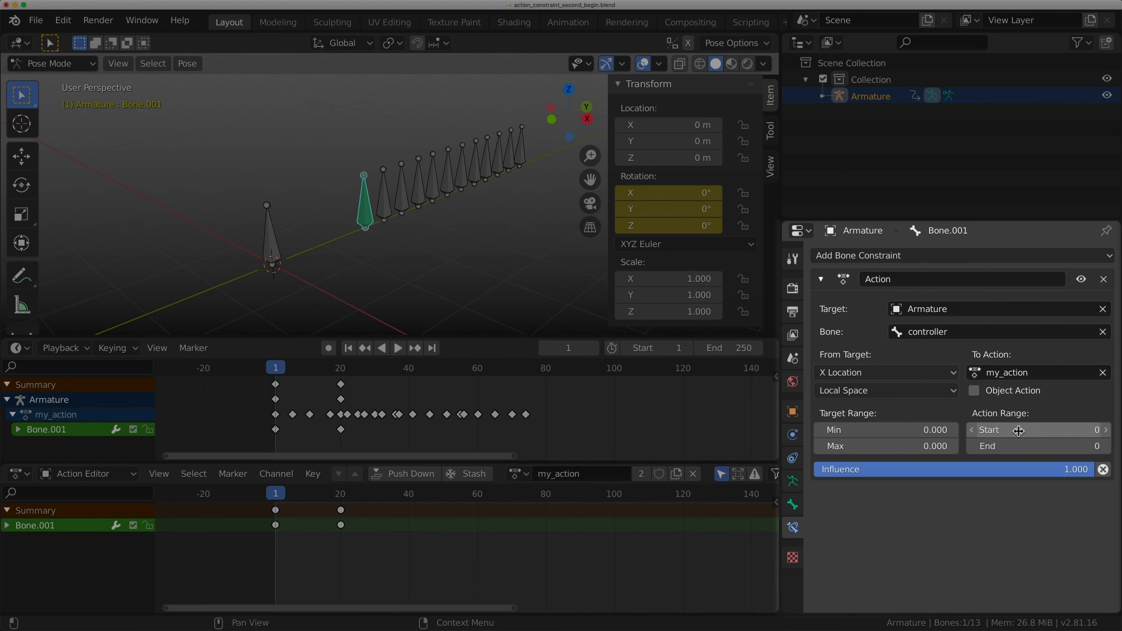
click(1037, 446)
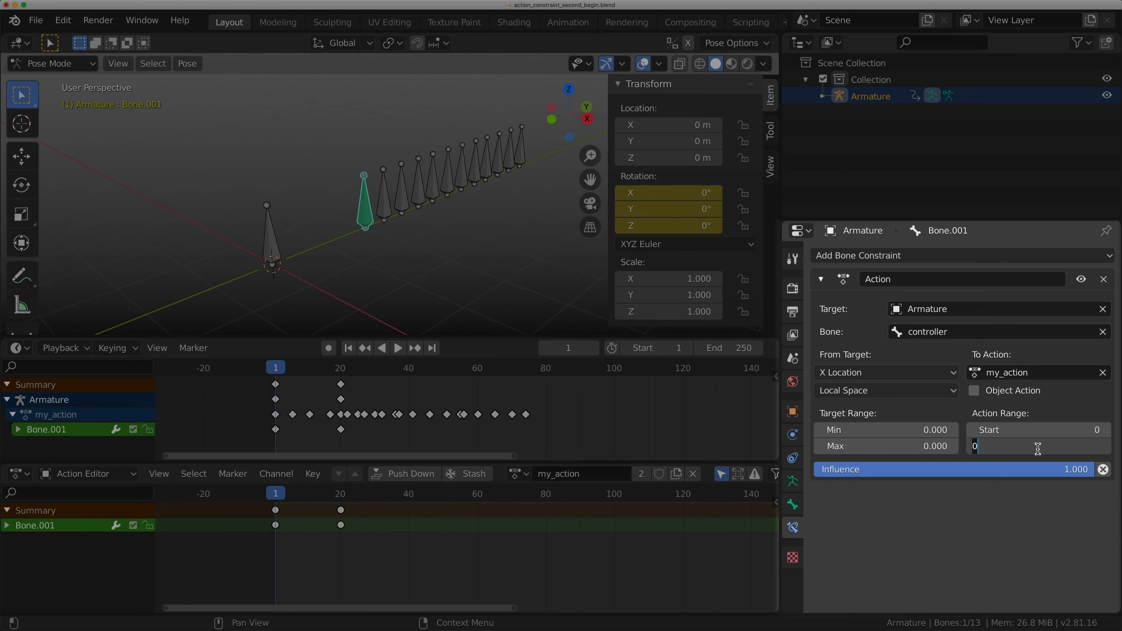
text(74)
key(Return)
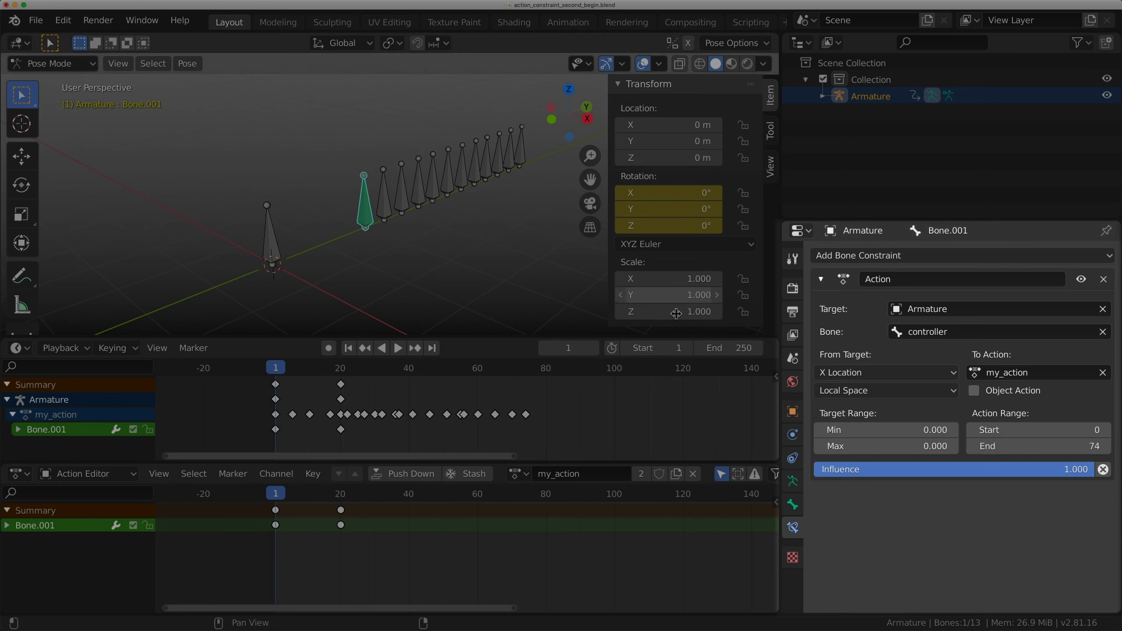
click(840, 446)
text(1)
key(Return)
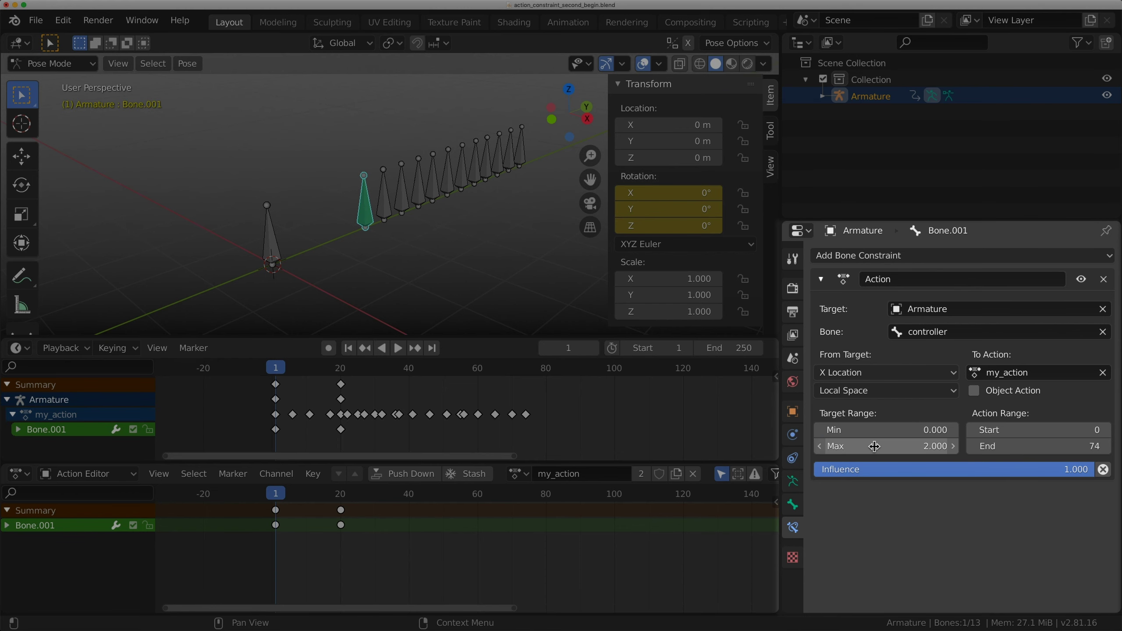
- Slide the controller along X to test the turbine, reset X to 0, and reselect Bone.001
click(268, 250)
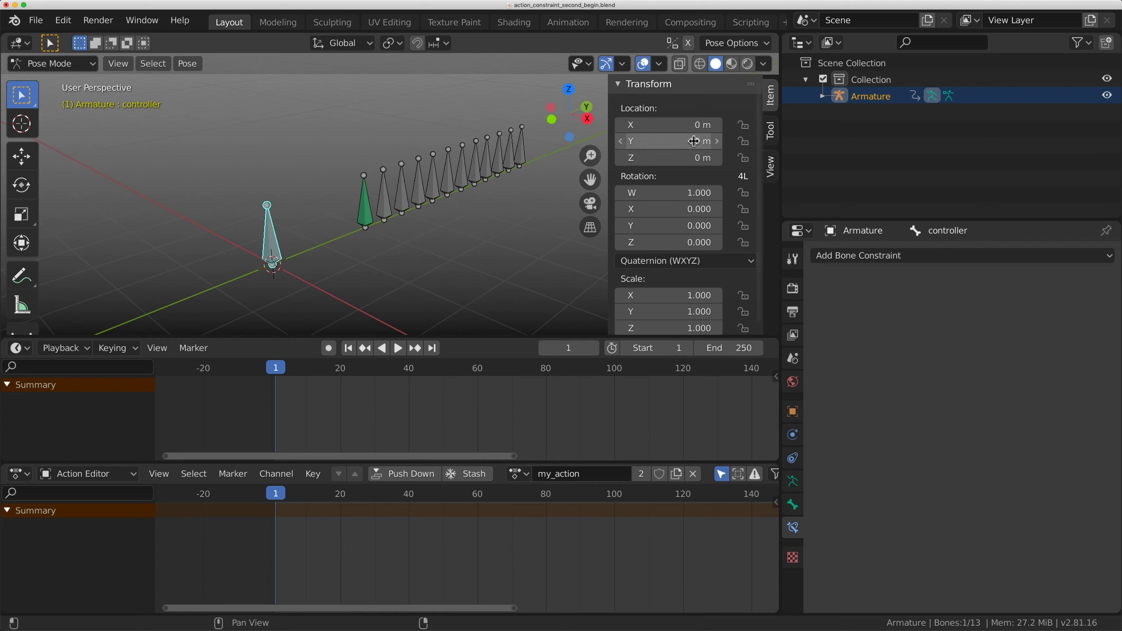
mouse_move(646, 125)
mouse_down()
mouse_move(696, 125)
mouse_move(661, 124)
mouse_up()
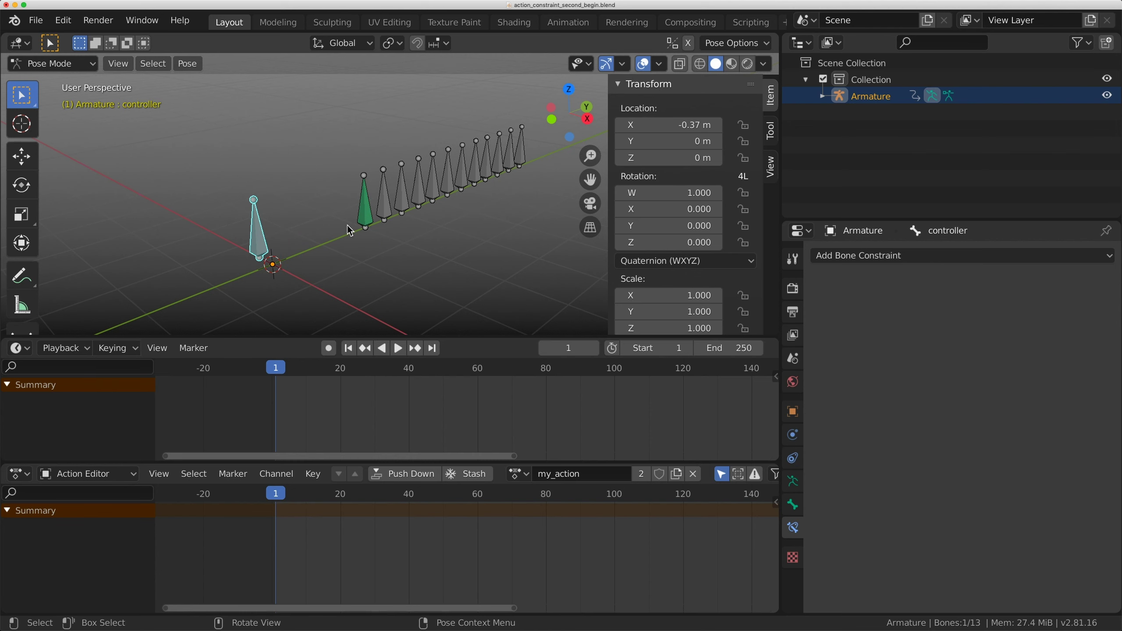
key(Return)
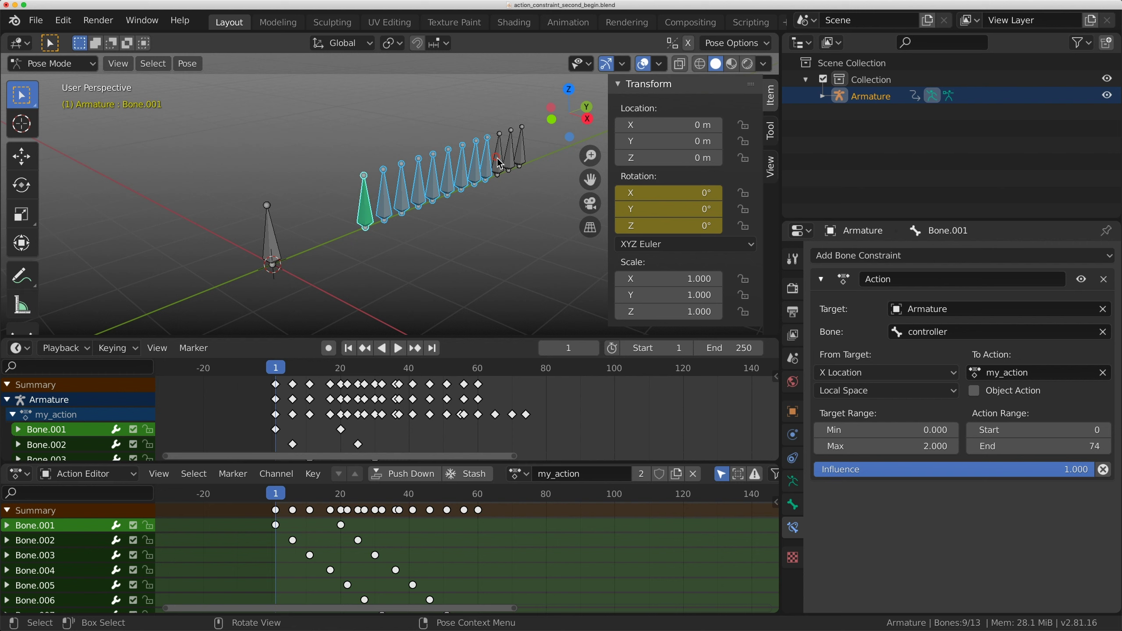
click(499, 163)
click(365, 207)
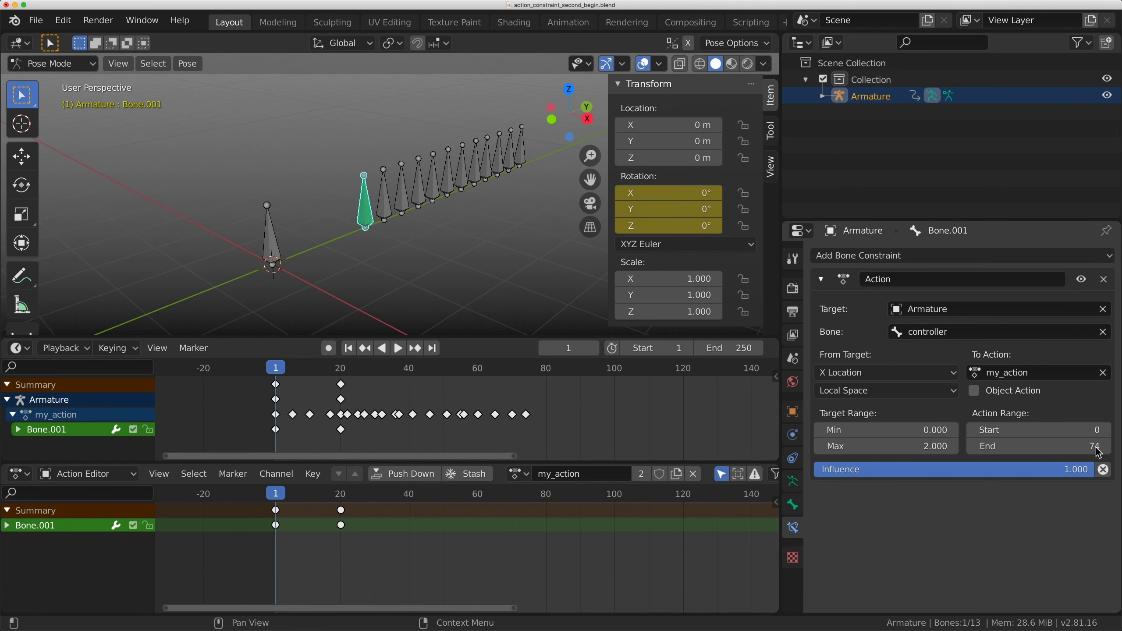
- Box-select the turbine bones and copy Bone.001's Action constraint onto them via Copy Selected Constraints
key(b)
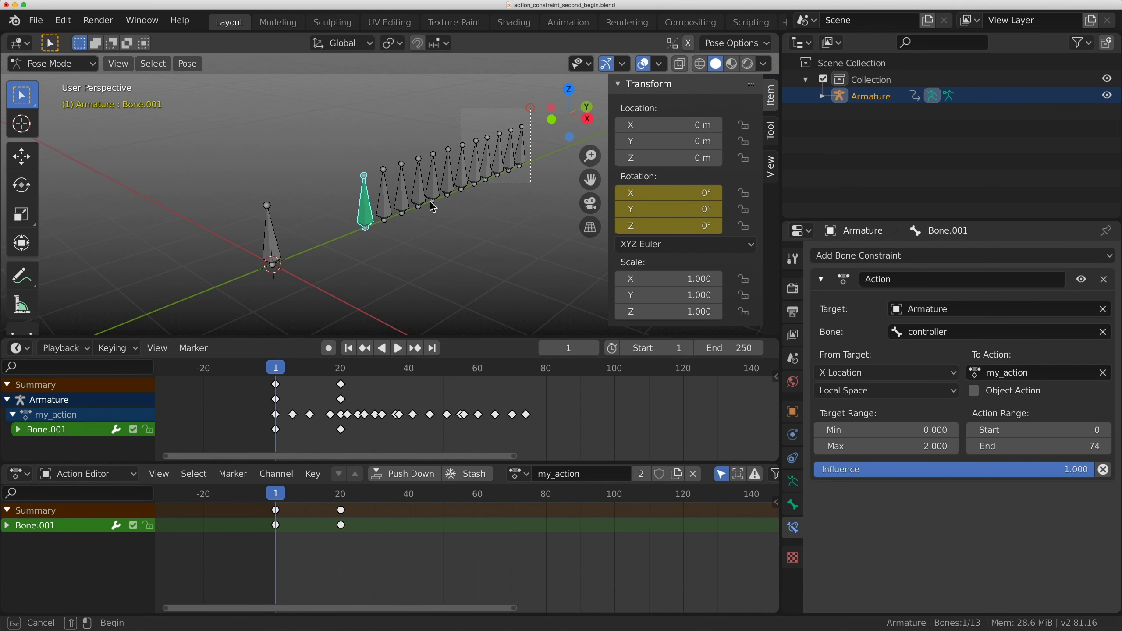
drag(433, 206, 365, 229)
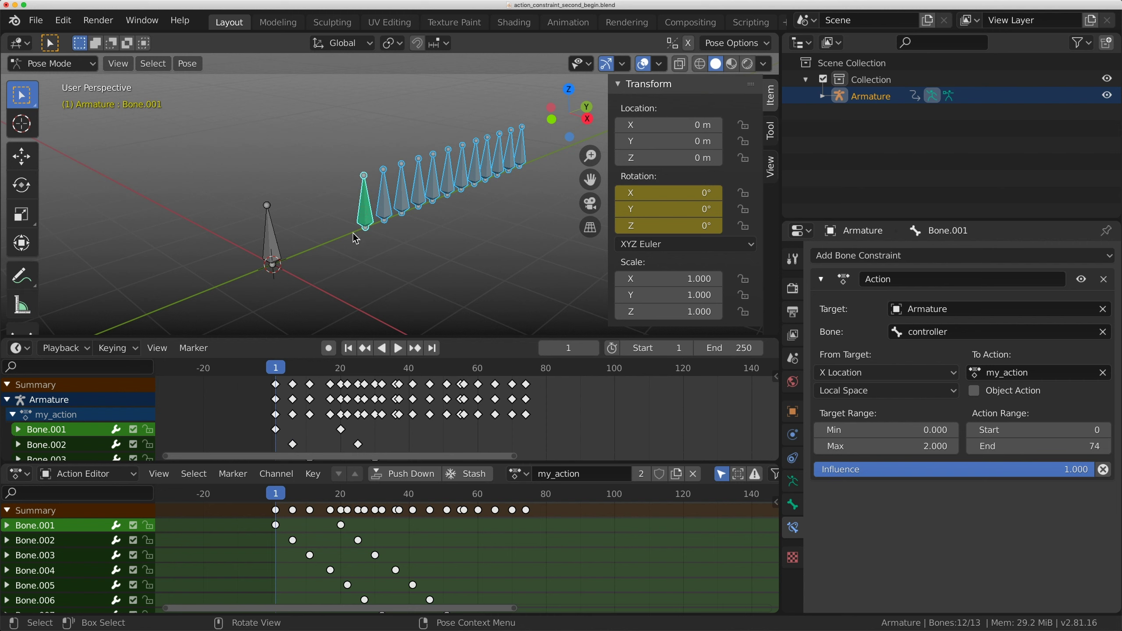
key(ctrl+c)
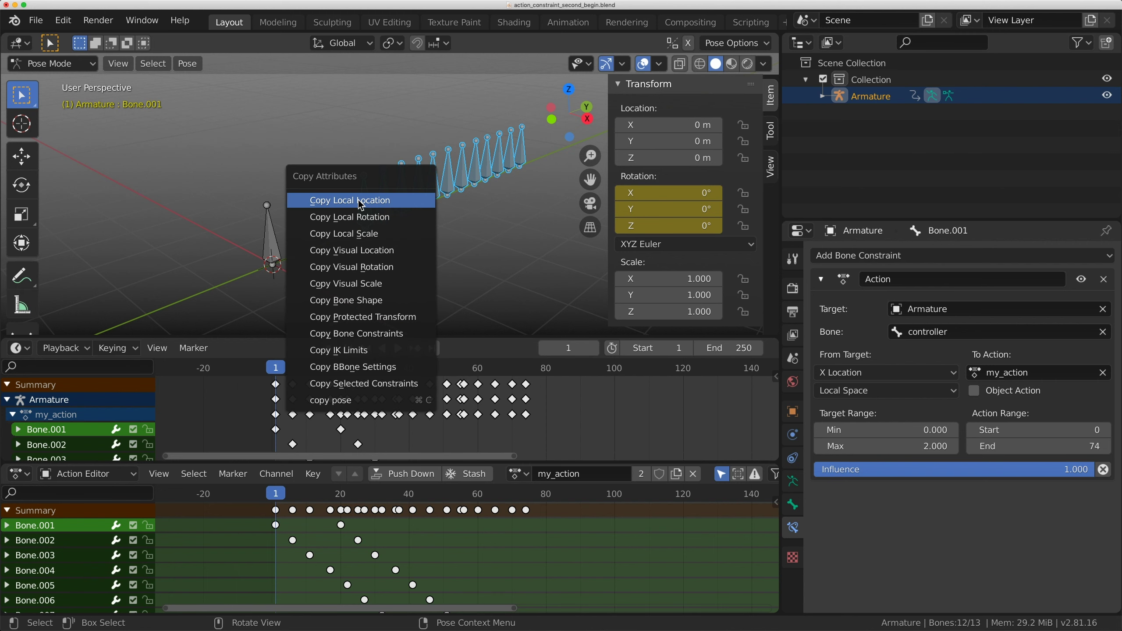
click(384, 384)
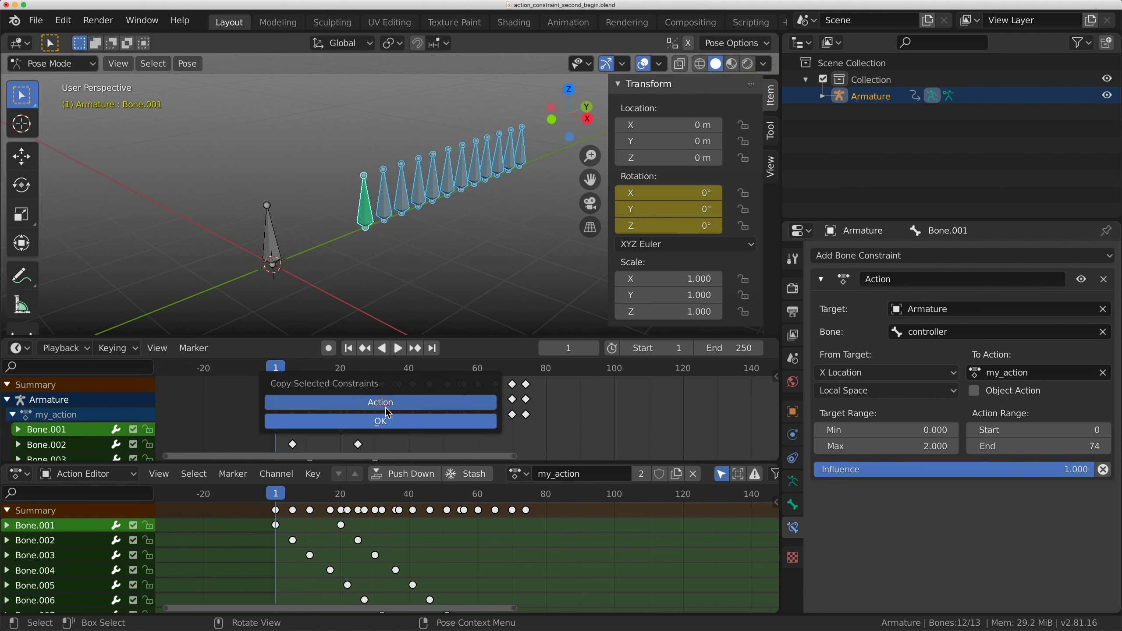
click(387, 422)
key(ctrl+c)
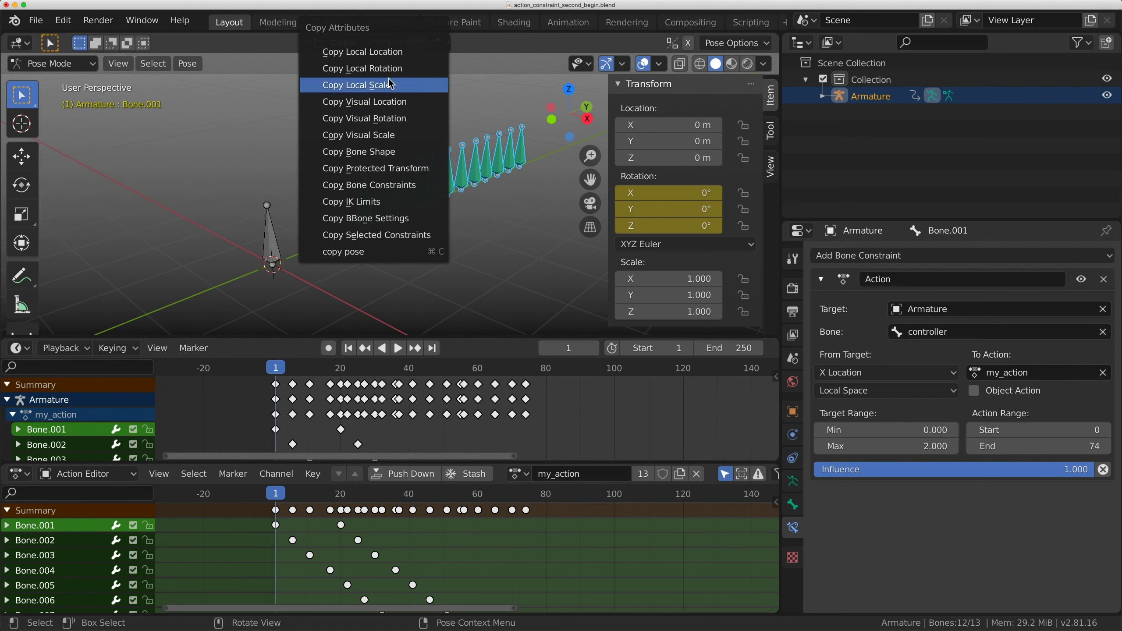
click(73, 25)
click(95, 261)
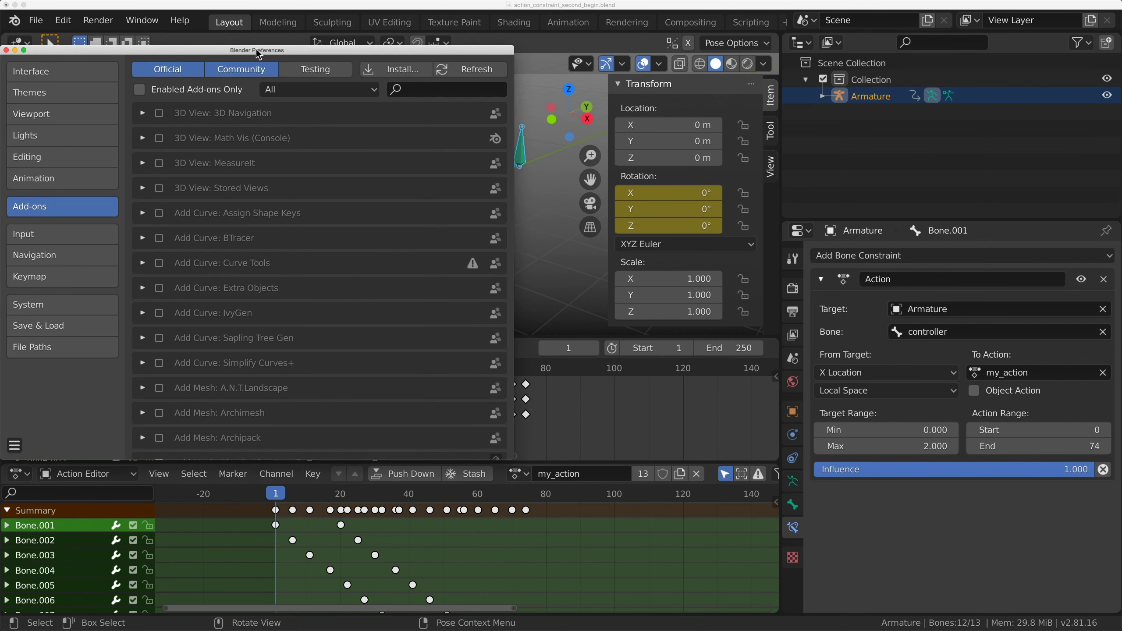
drag(257, 52, 497, 53)
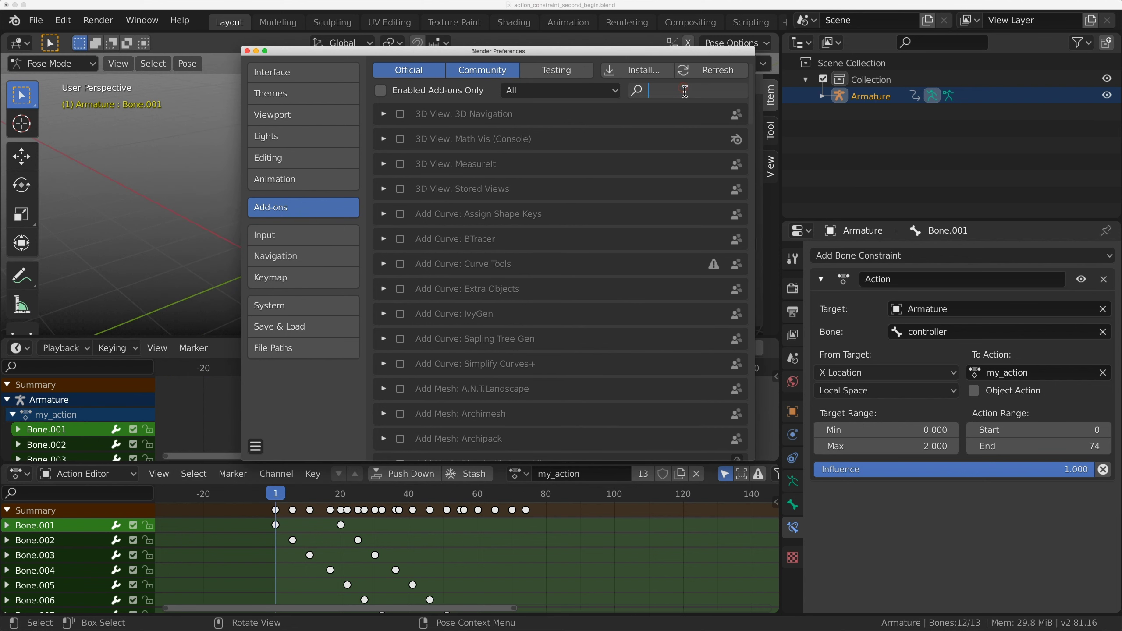
text(copy)
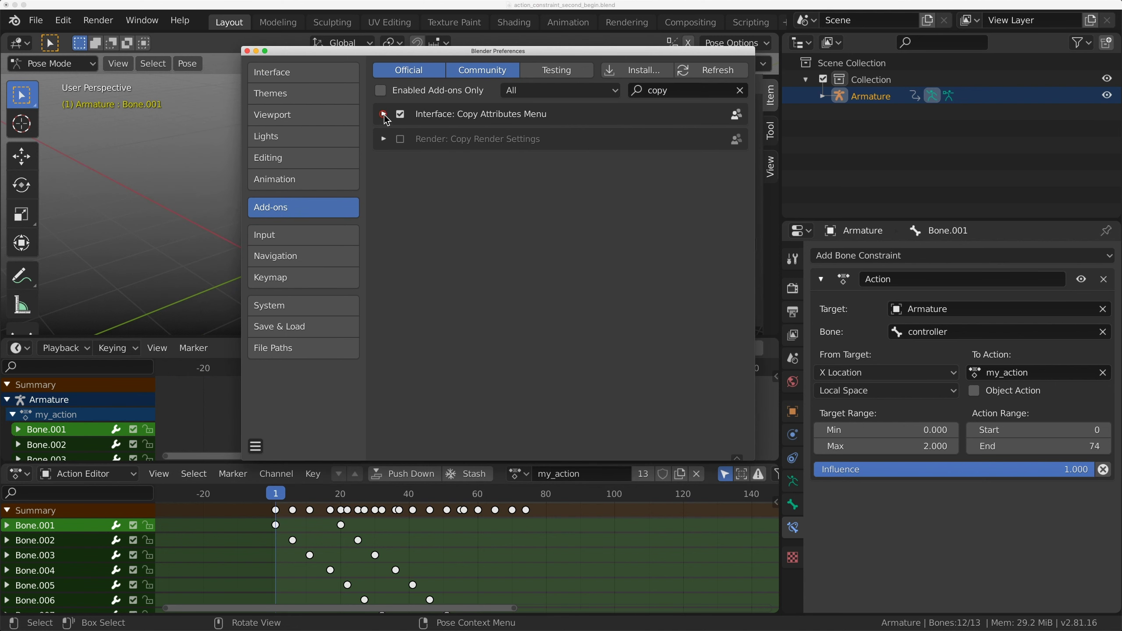
click(384, 114)
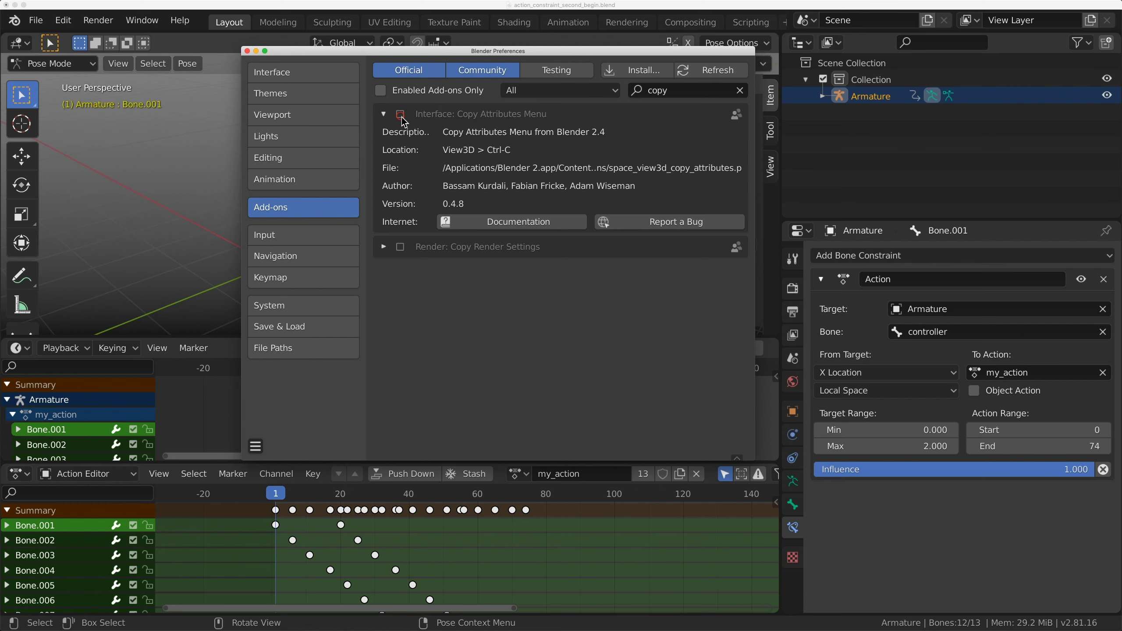
click(245, 51)
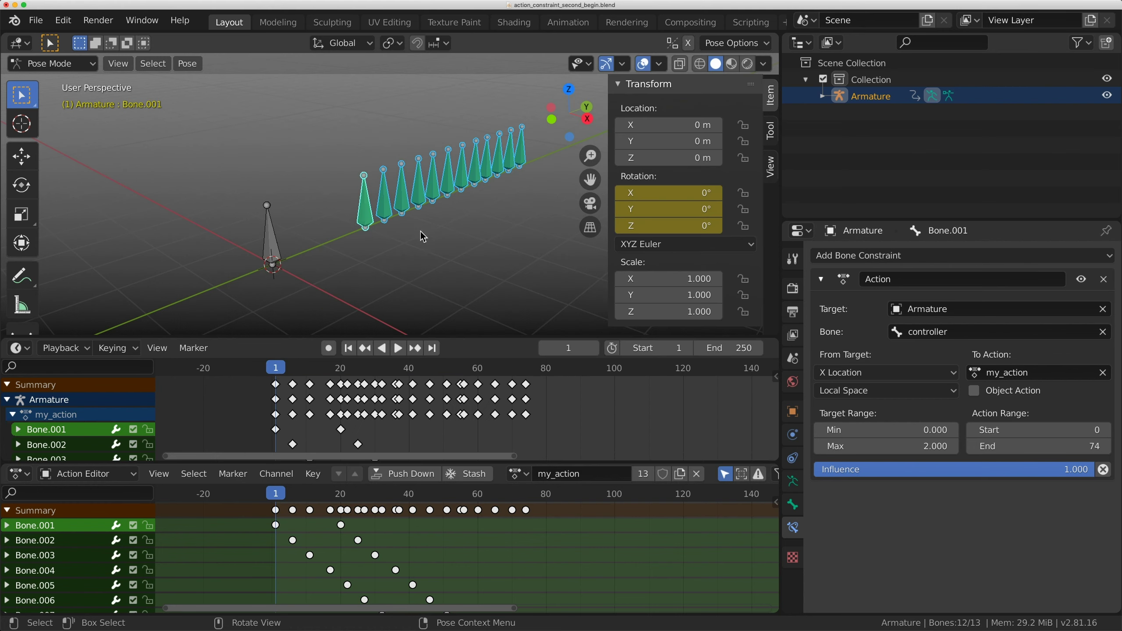
- Check each turbine bone, Bone.004 through Bone.008, for the copied constraint, then reselect Bone.001
key(ctrl+c)
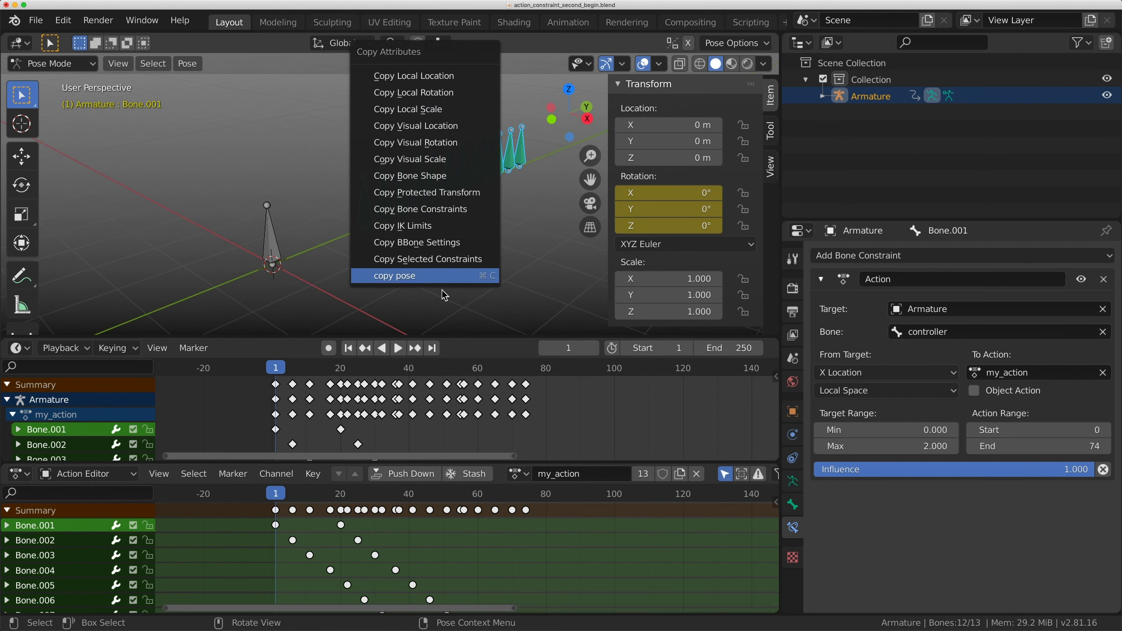
click(384, 199)
click(401, 195)
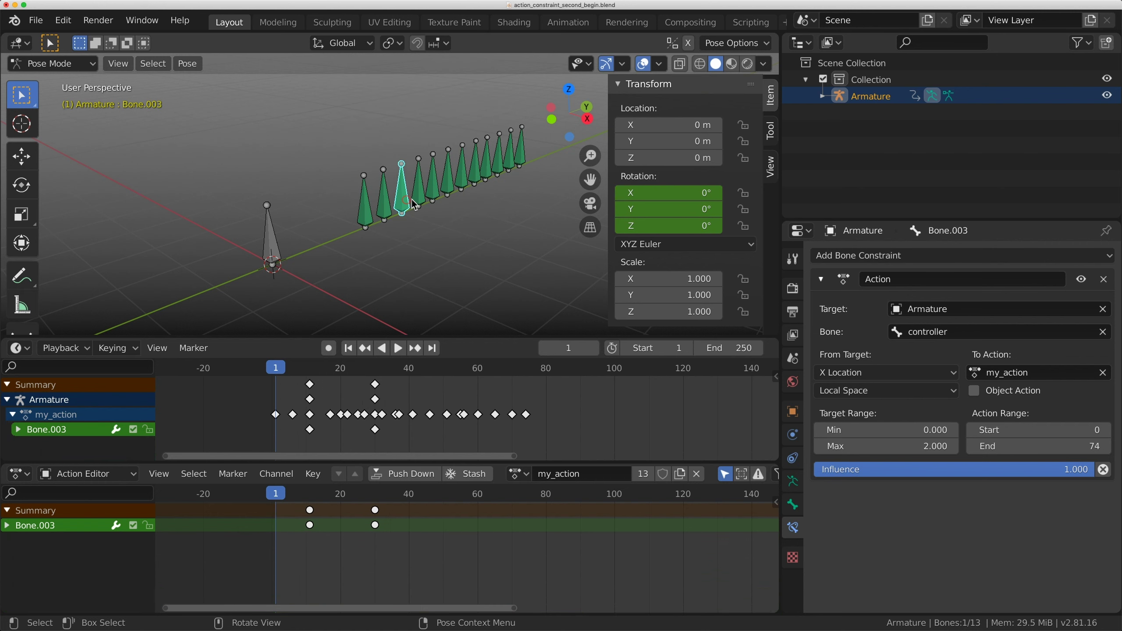
click(418, 190)
click(449, 181)
click(463, 175)
click(475, 170)
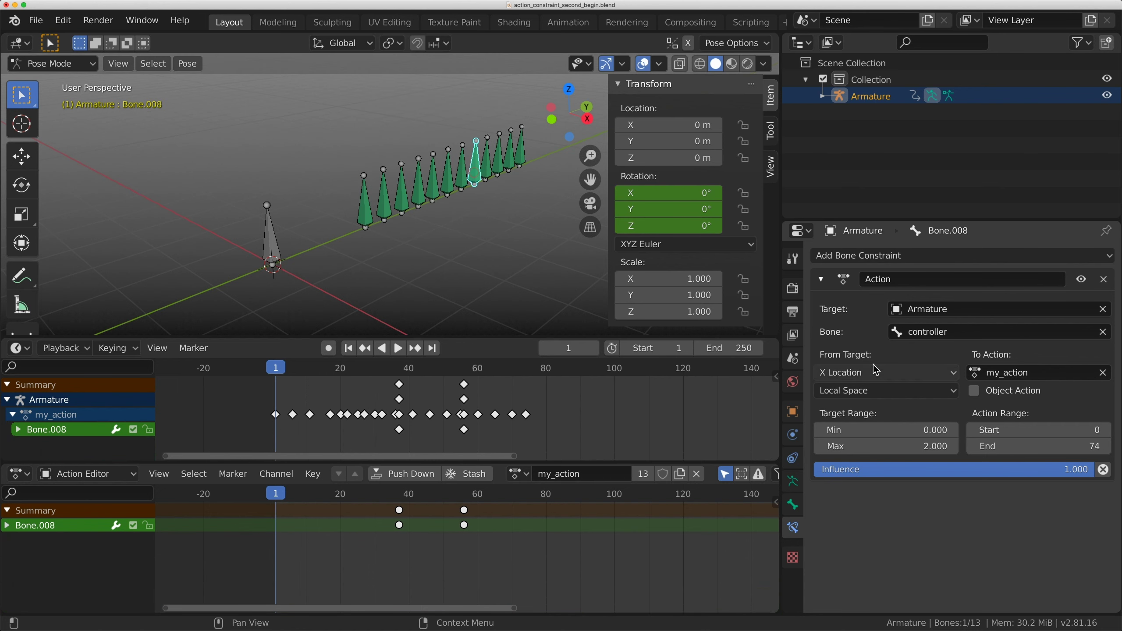
click(367, 201)
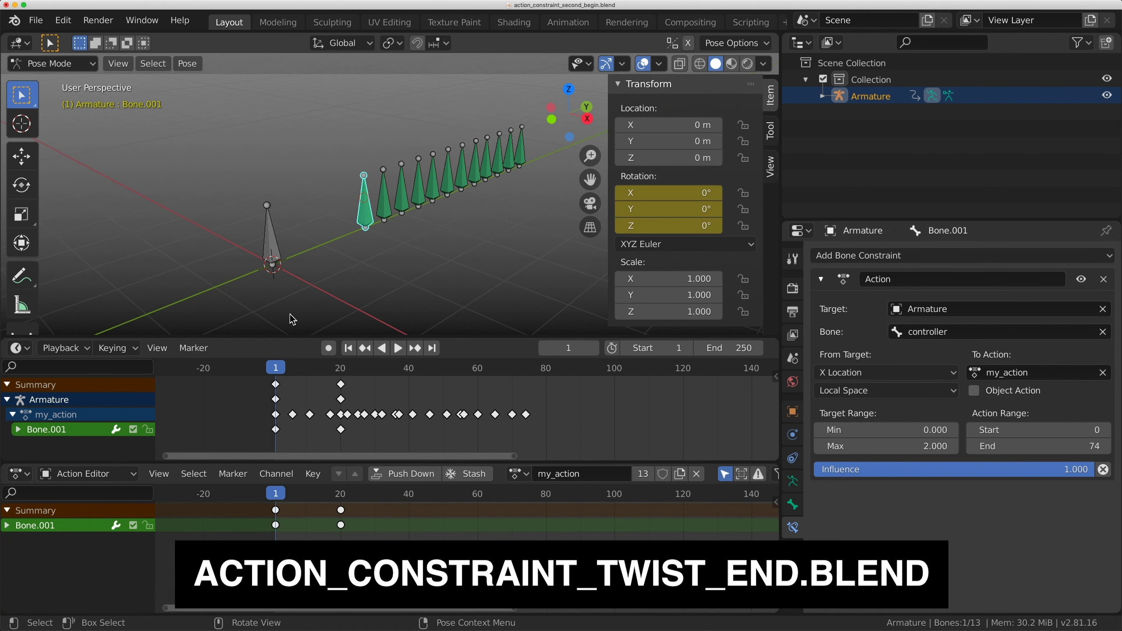
- Select the controller bone and move it along Y, then along X
click(268, 251)
key(g)
key(y)
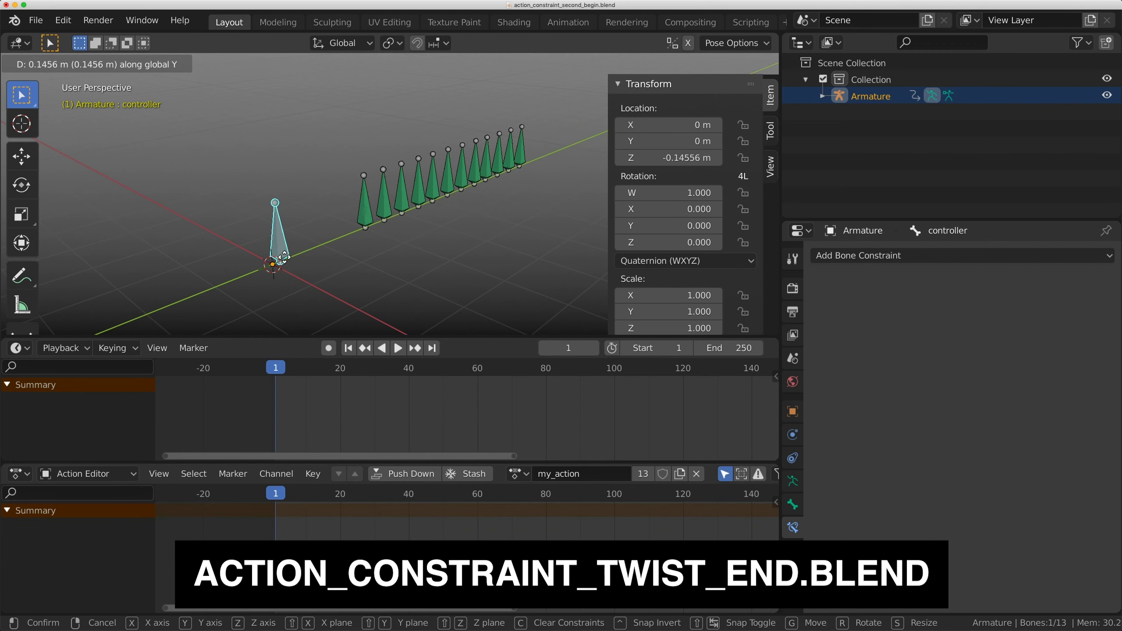
key(x)
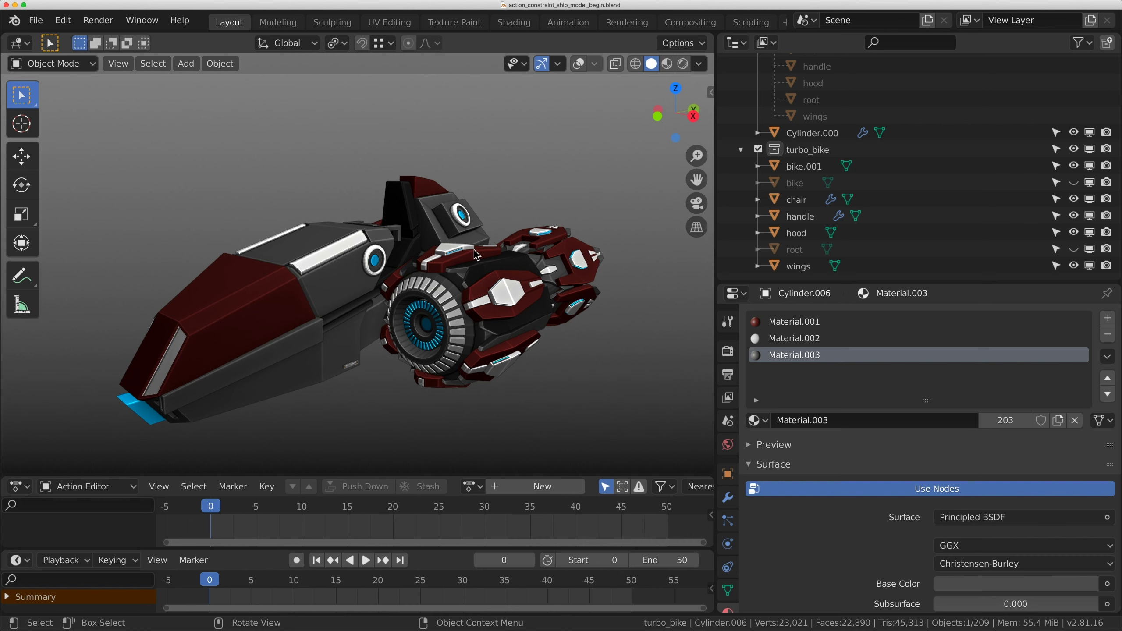
- Hide the overlays and play the ship animation, viewing it from around the bike, then stop
click(578, 64)
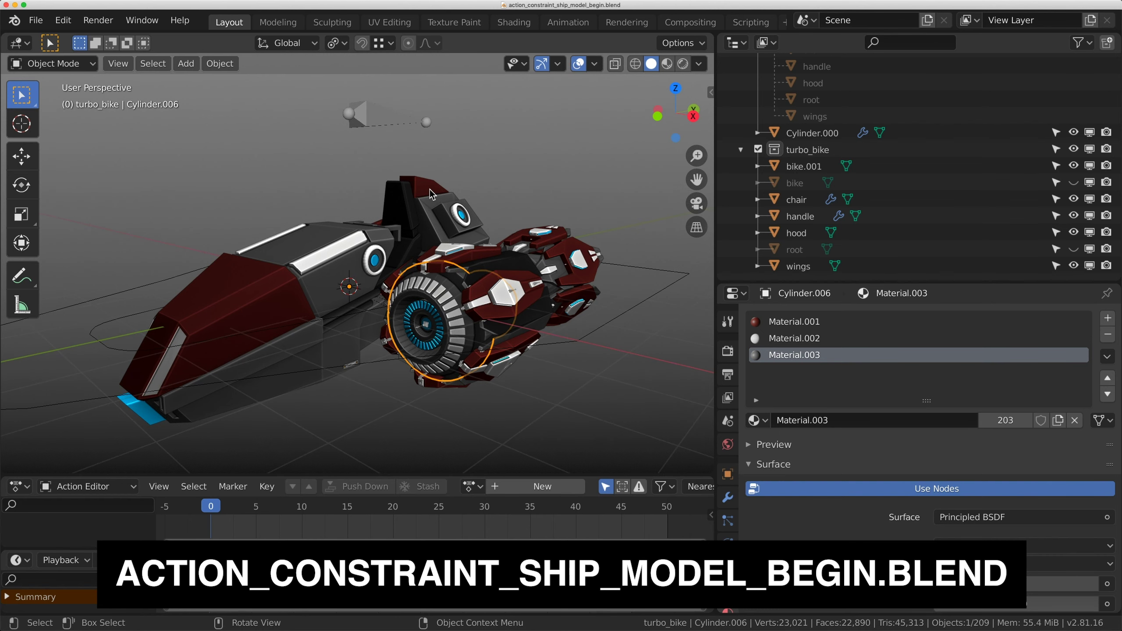
click(577, 64)
key(space)
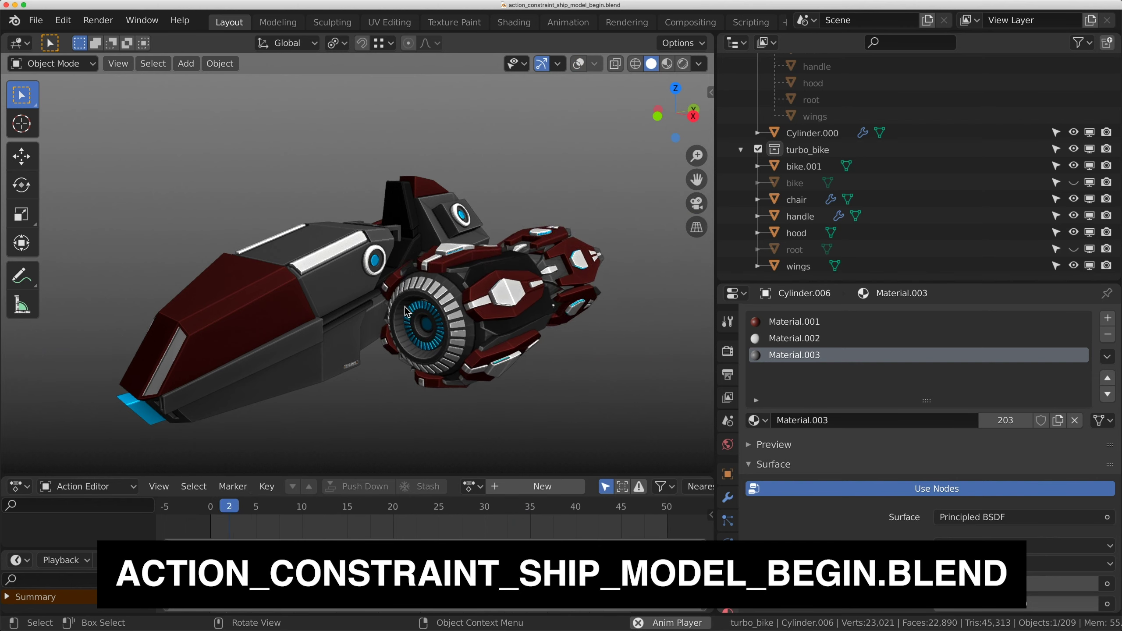
middle_drag(407, 312, 175, 293)
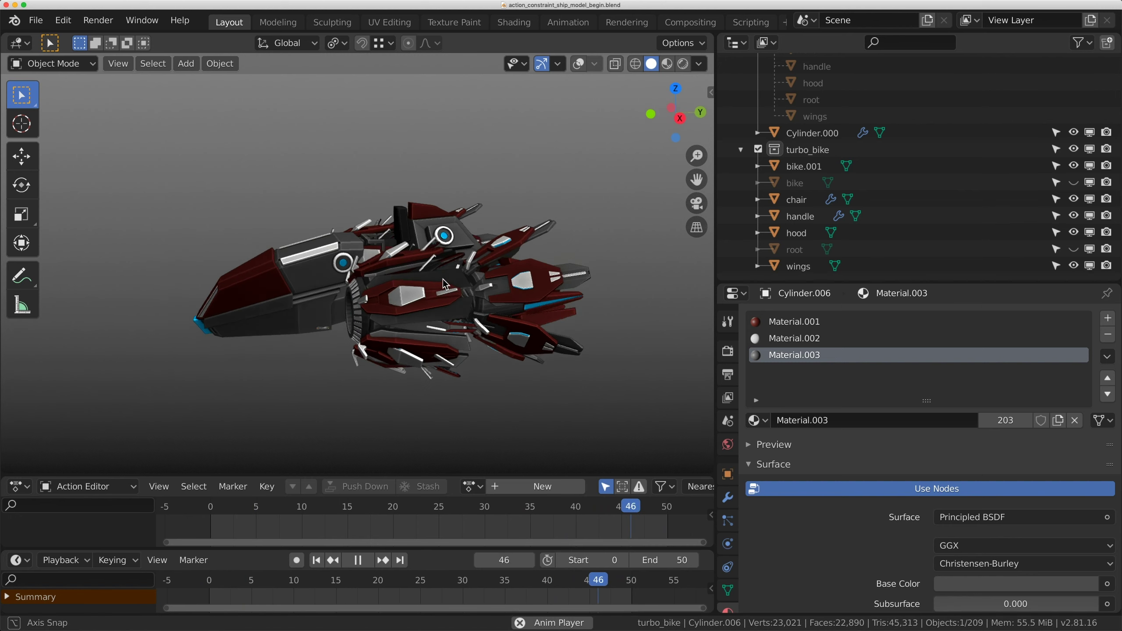
middle_drag(402, 278, 386, 278)
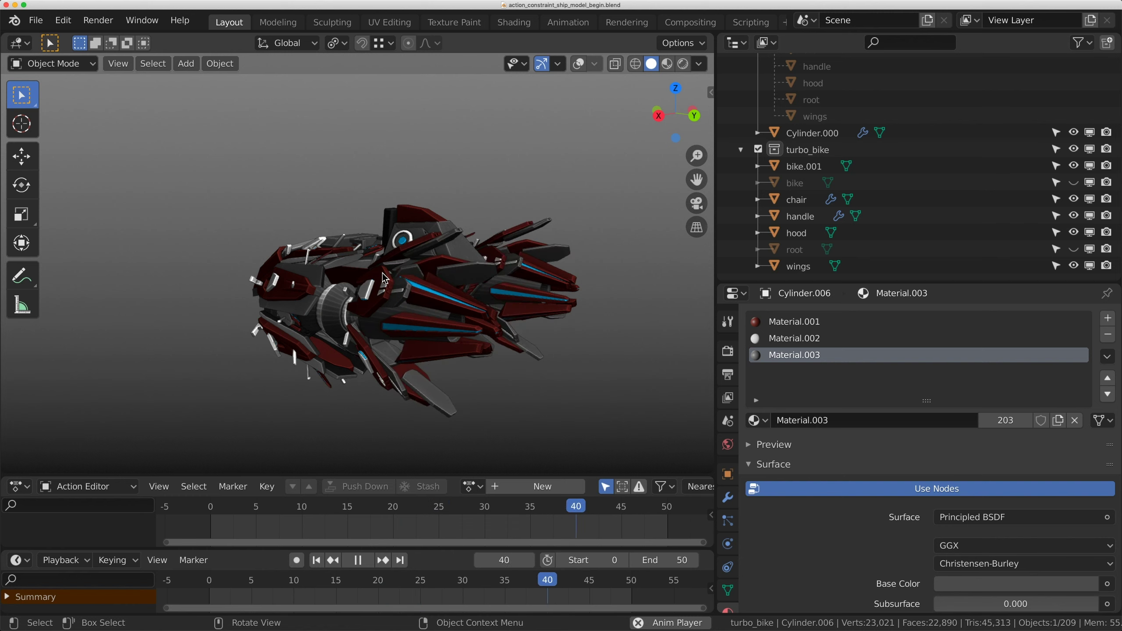
middle_drag(385, 278, 435, 278)
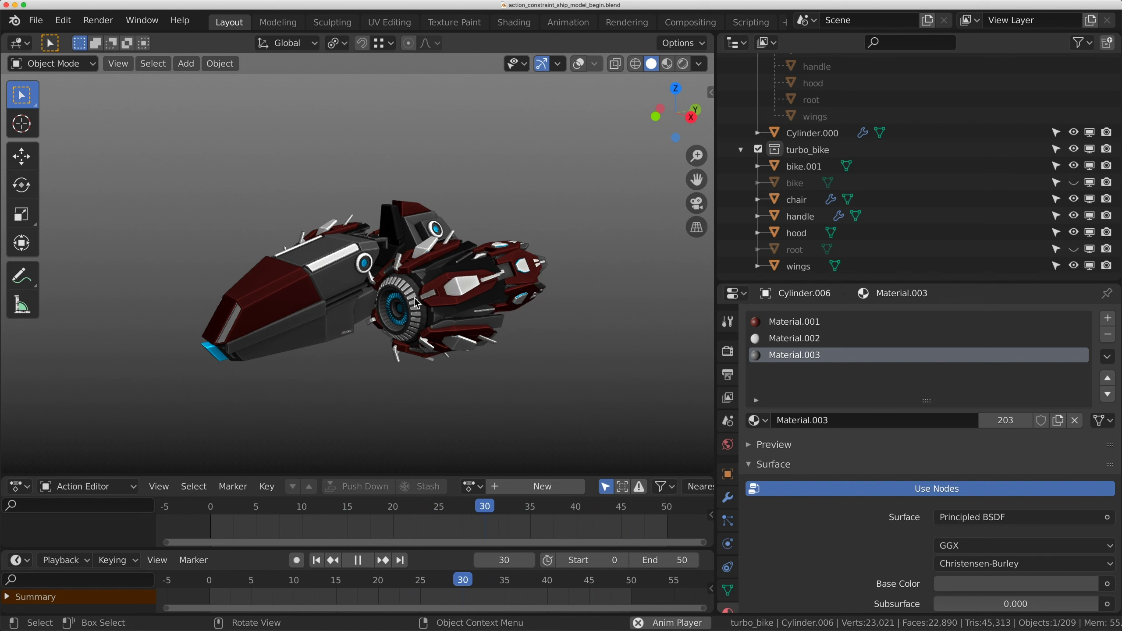
key(space)
- Turn the overlays back on, stop playback at frame 14, and select a ship part
click(578, 65)
key(space)
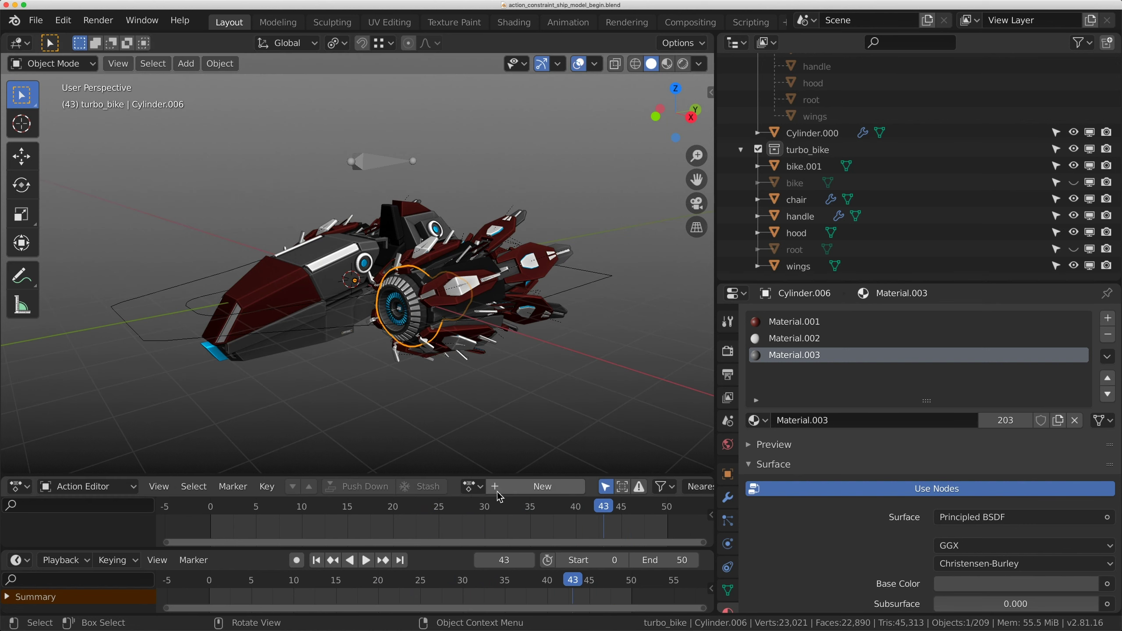
key(space)
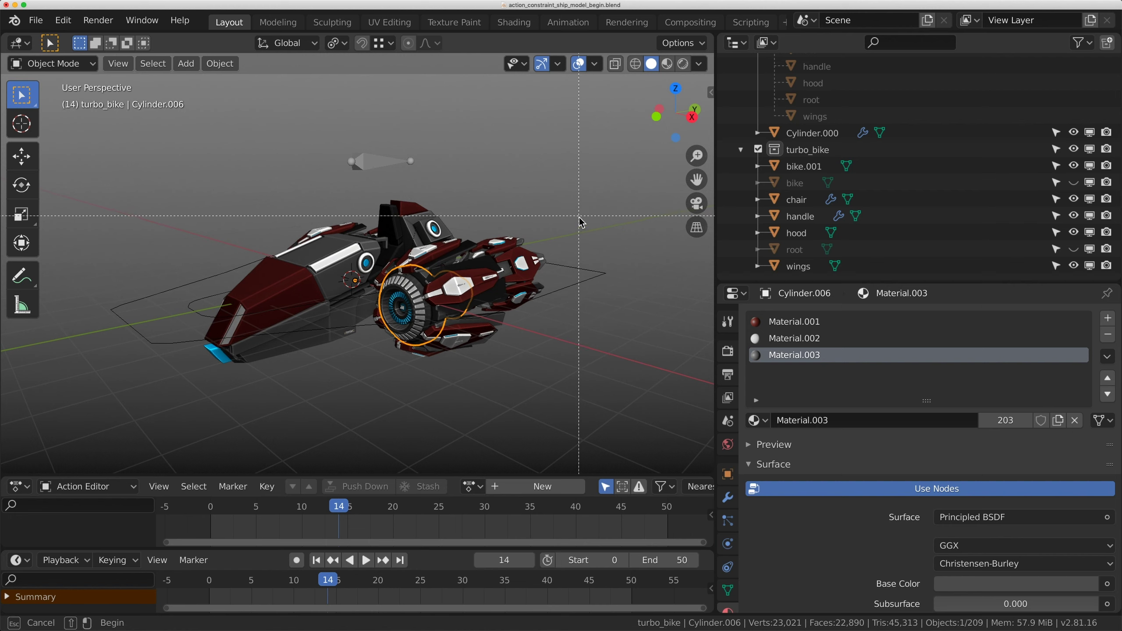
click(520, 267)
- Select the action_driver controller bone and switch the armature into Pose Mode
click(382, 161)
key(ctrl+Tab)
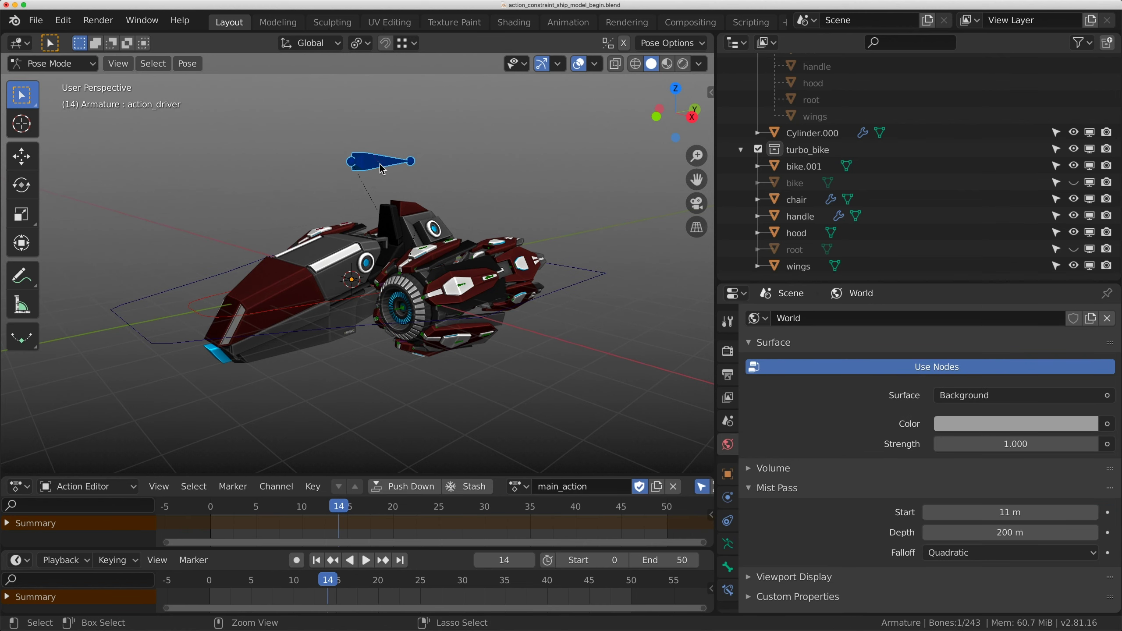
click(579, 66)
click(580, 65)
middle_drag(518, 225, 484, 267)
- Select all bones and make bone layers 2, 3 and 4 visible in the armature settings
key(a)
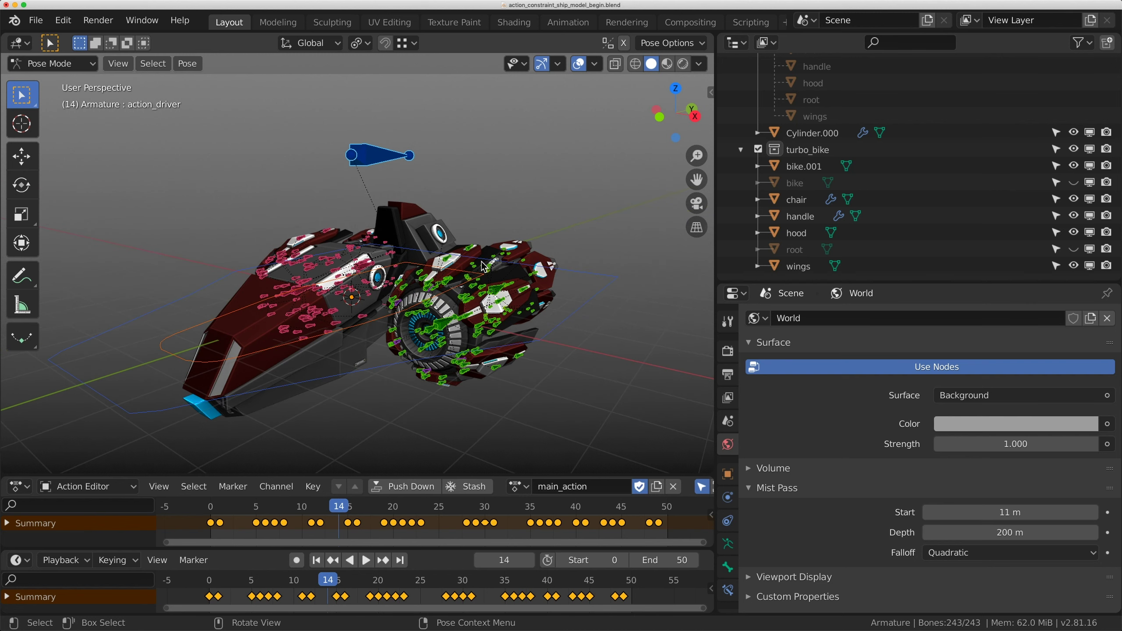
click(728, 544)
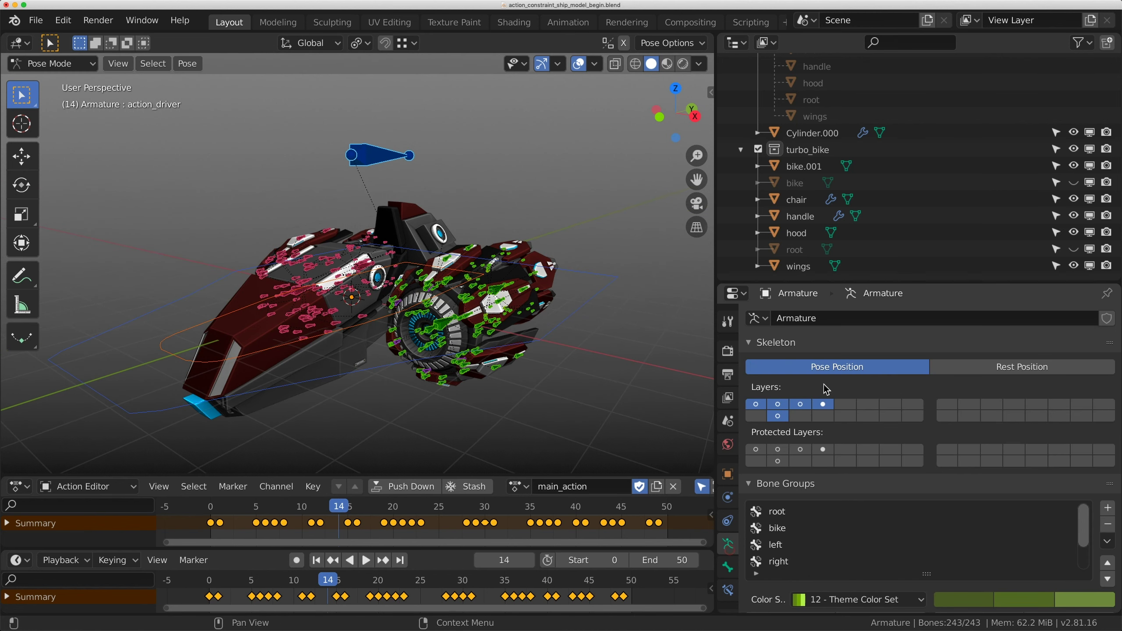
click(801, 406)
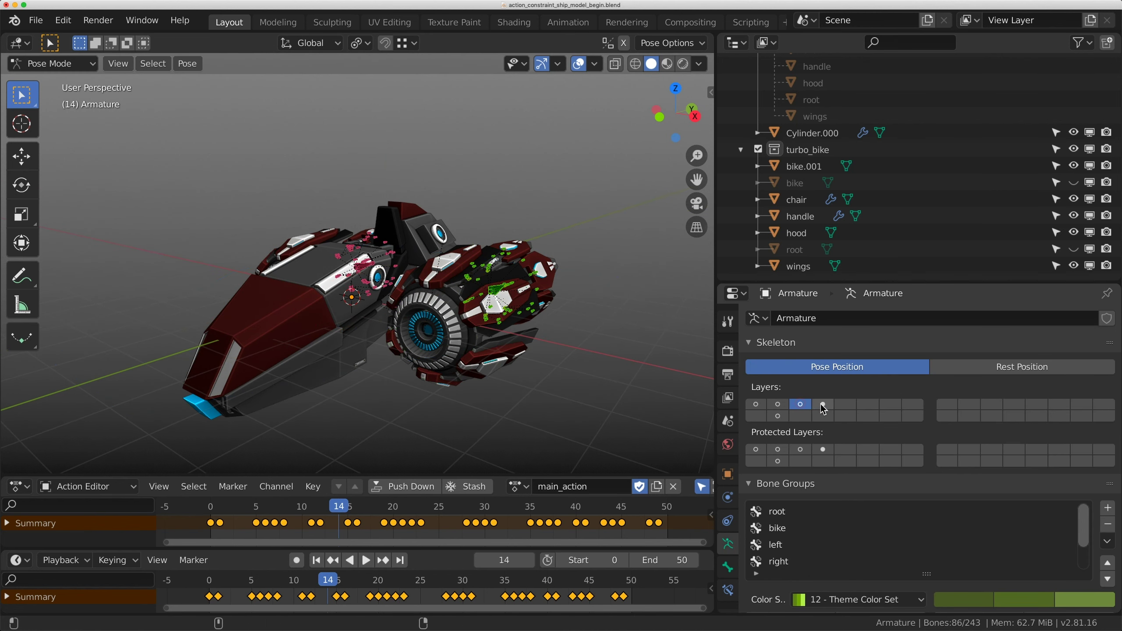
shift+click(780, 409)
- Play the baked ship animation, then stop it back at frame 0
key(space)
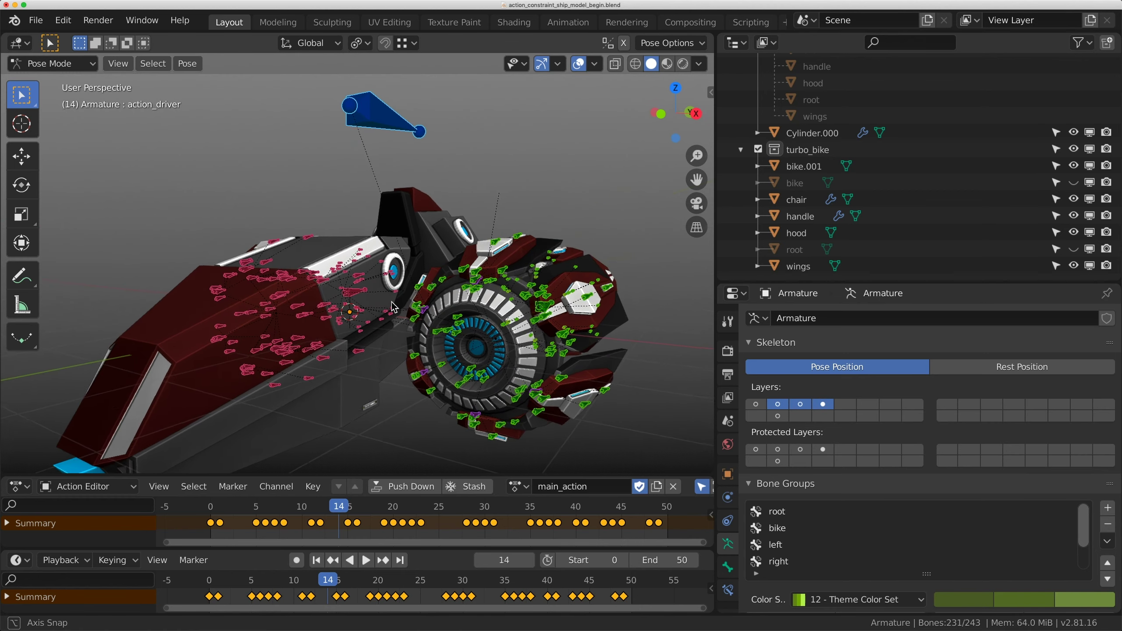
drag(259, 512, 212, 517)
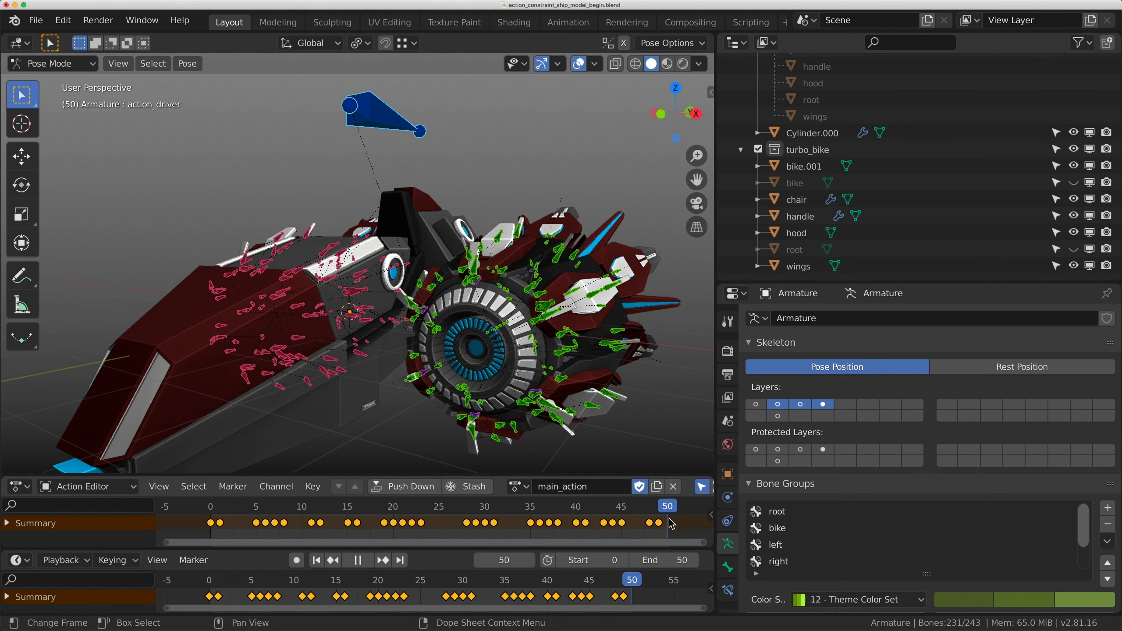
key(Escape)
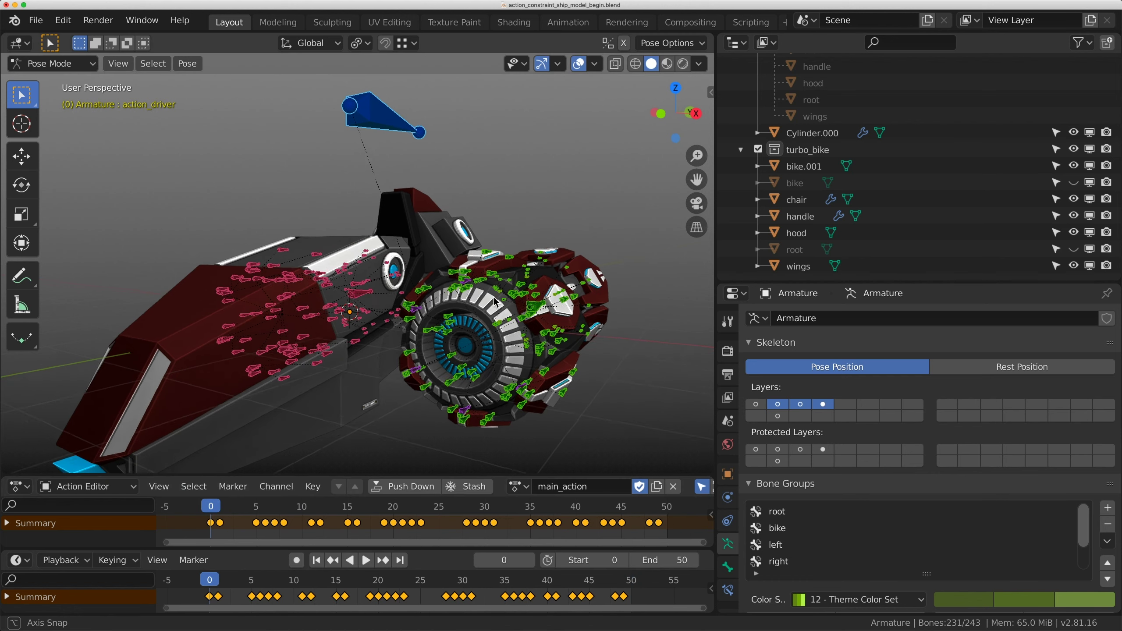
scroll(531, 252, up, 4)
scroll(531, 253, down, 2)
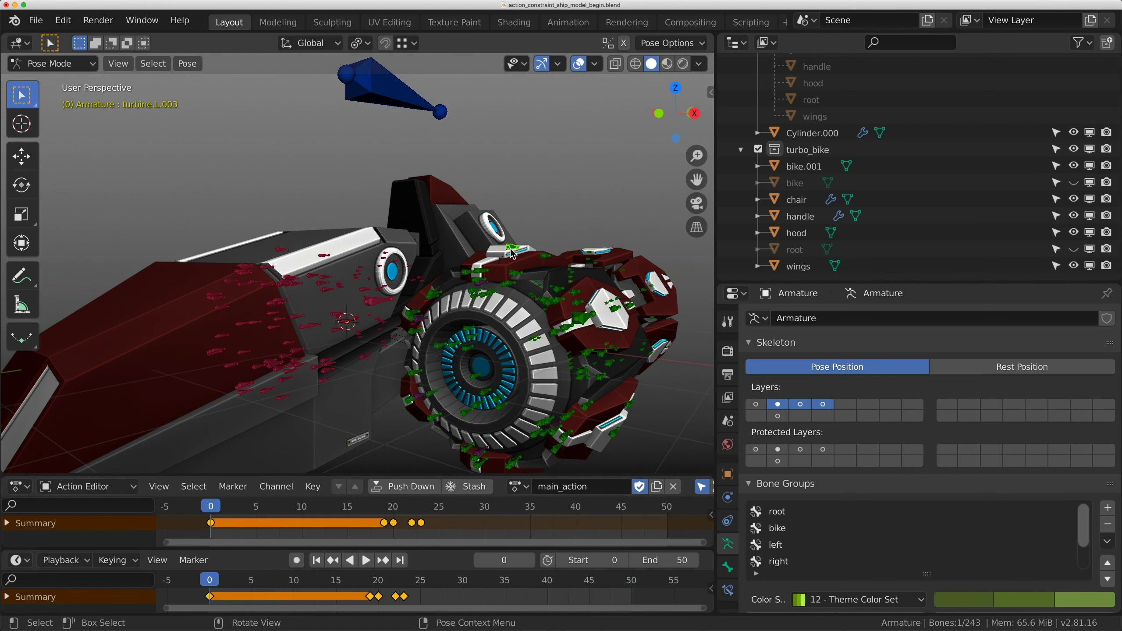
- Move the action_driver bone slightly lower, then select the turbine.L.003 bone
click(391, 101)
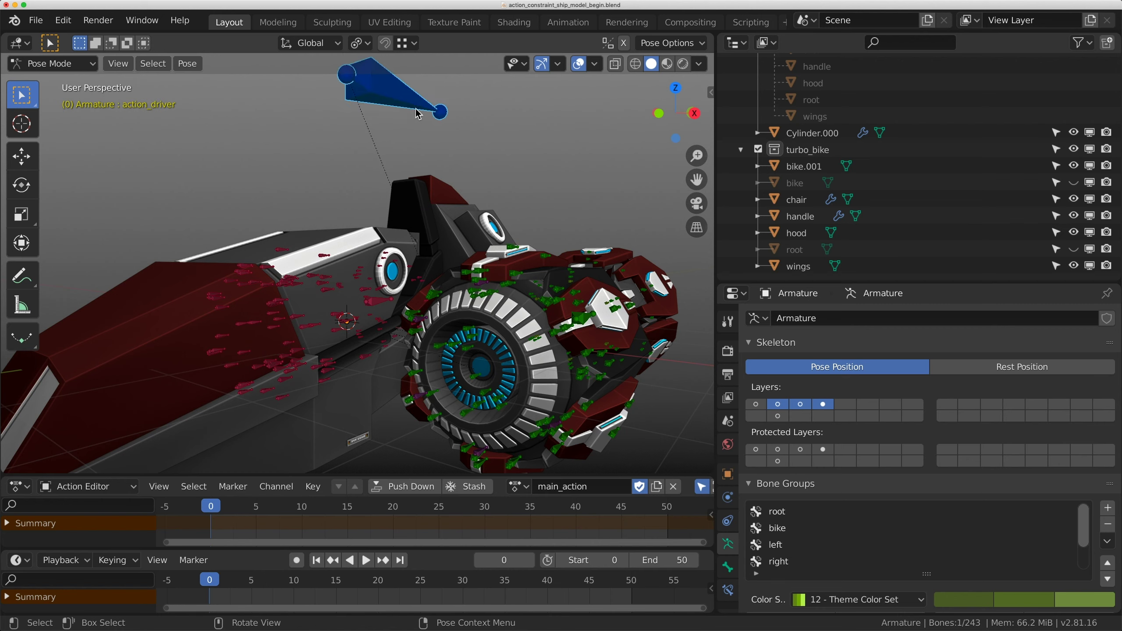
key(g)
click(409, 147)
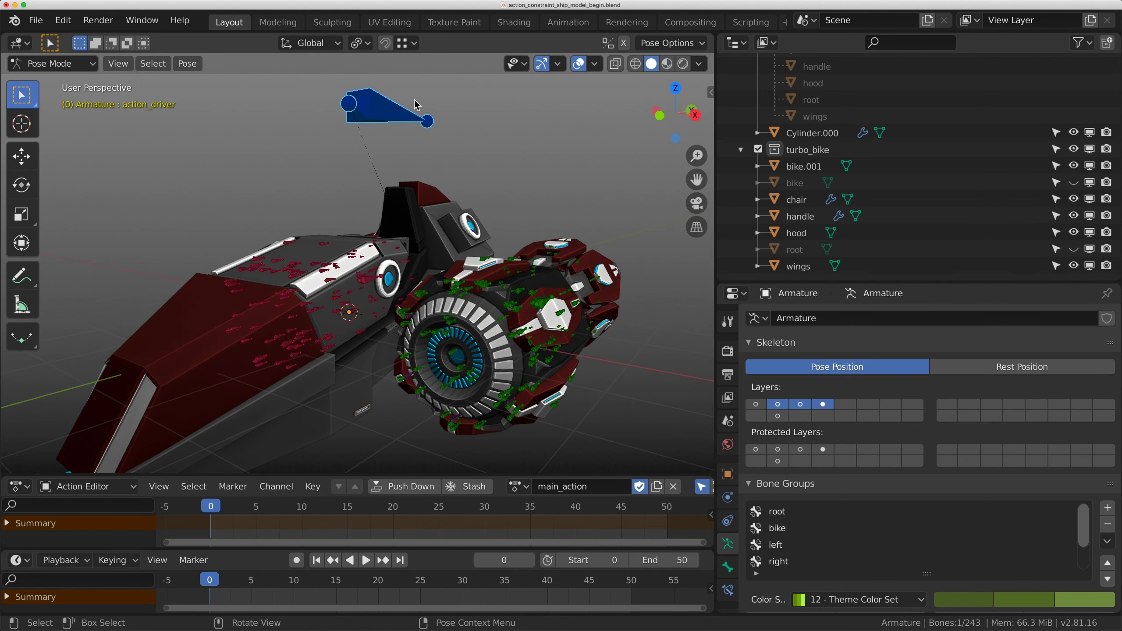
scroll(496, 253, up, 2)
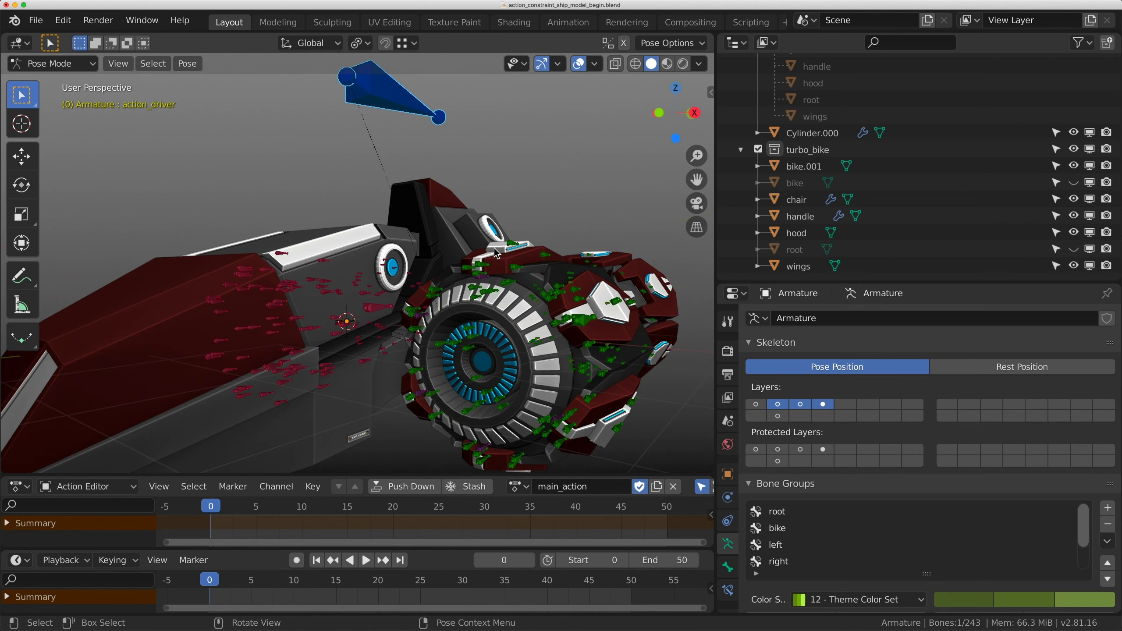
click(508, 245)
- Add an Action constraint to turbine.L.003 targeting the Armature's action_driver bone
click(728, 592)
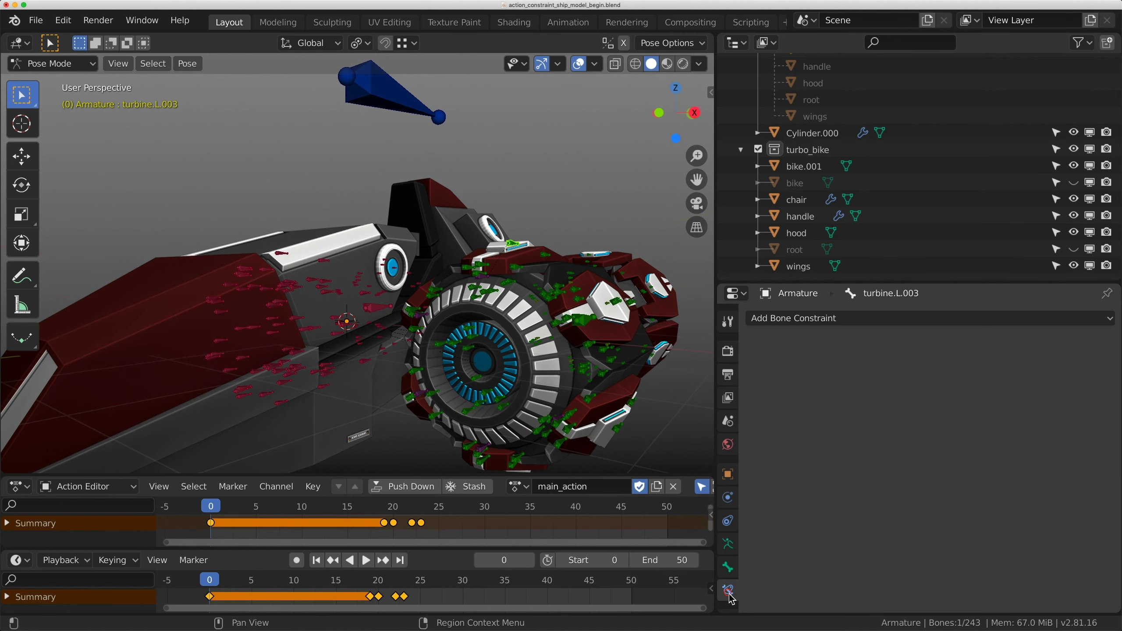
click(813, 320)
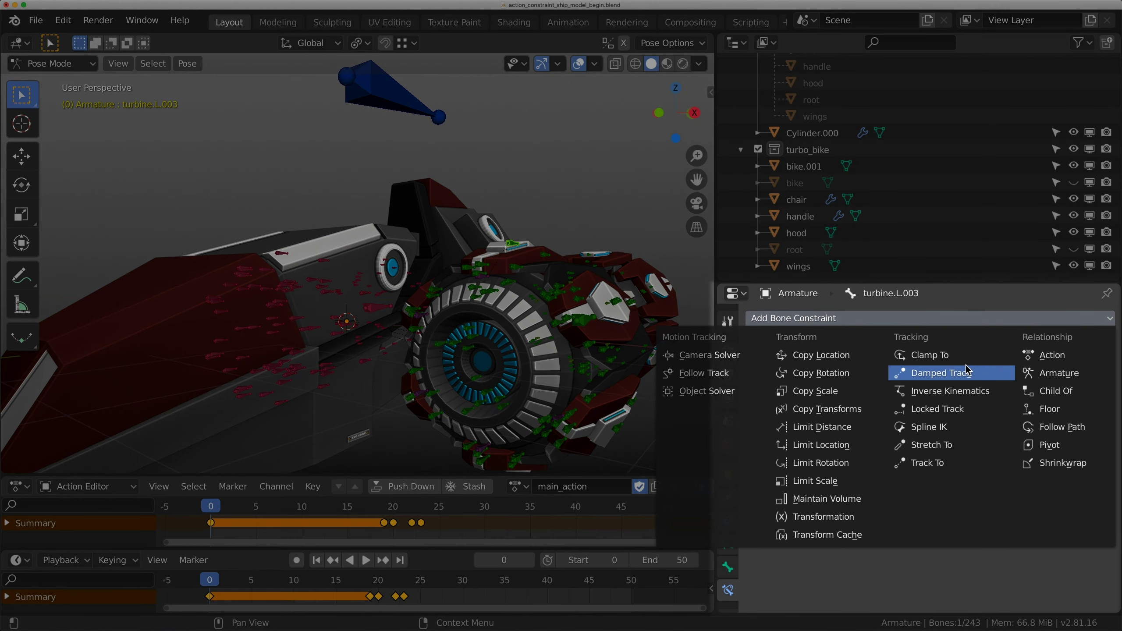
click(1065, 355)
click(879, 372)
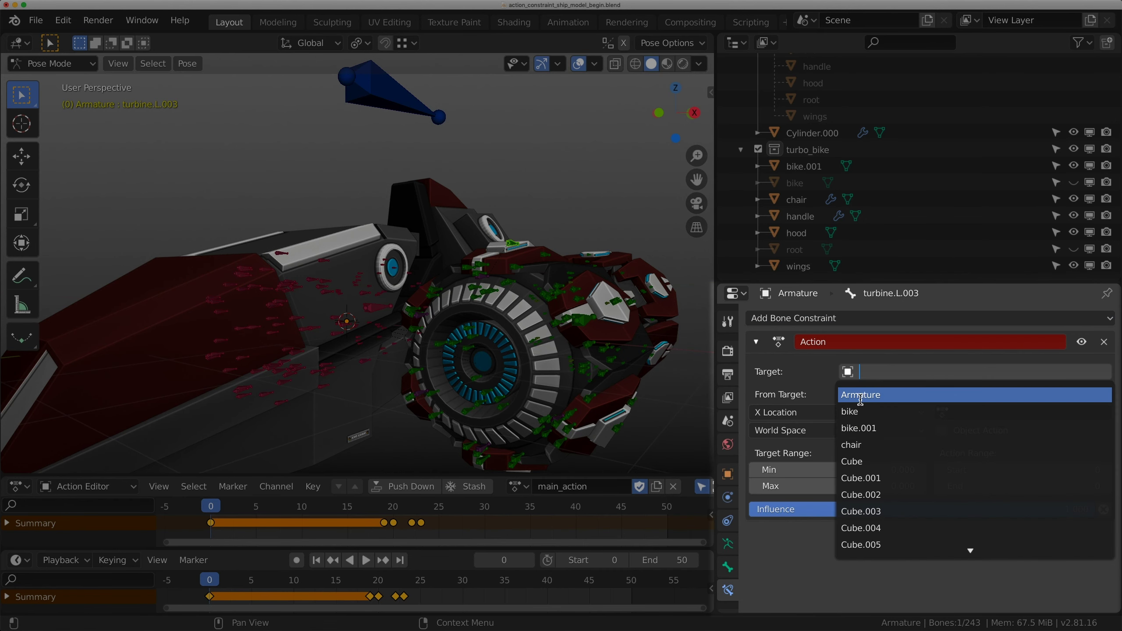
click(866, 395)
click(882, 394)
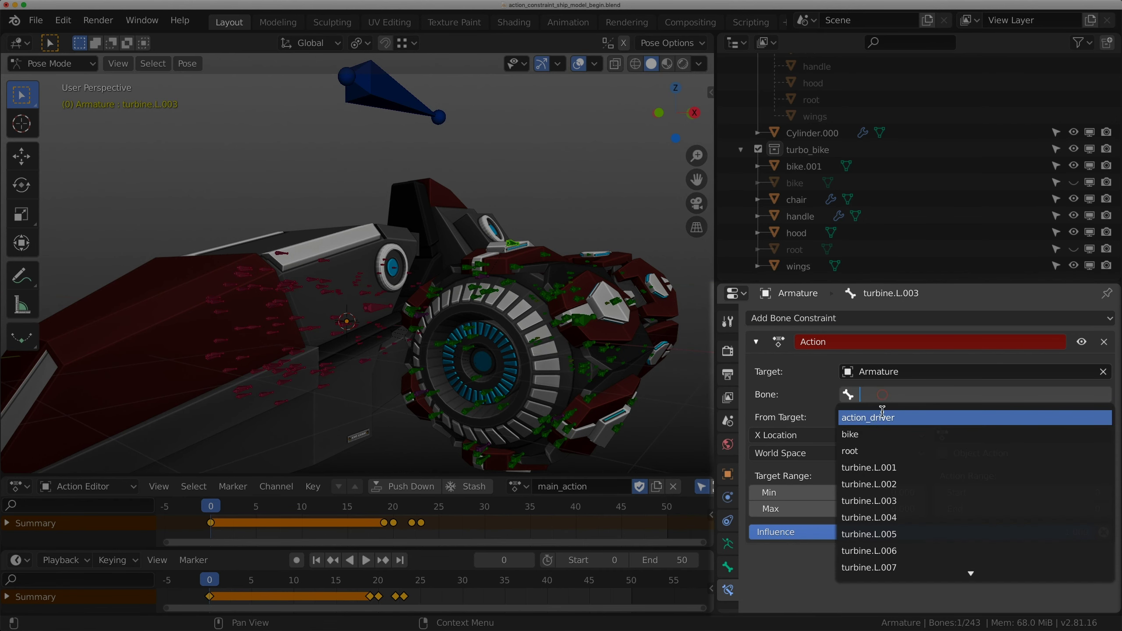
click(917, 418)
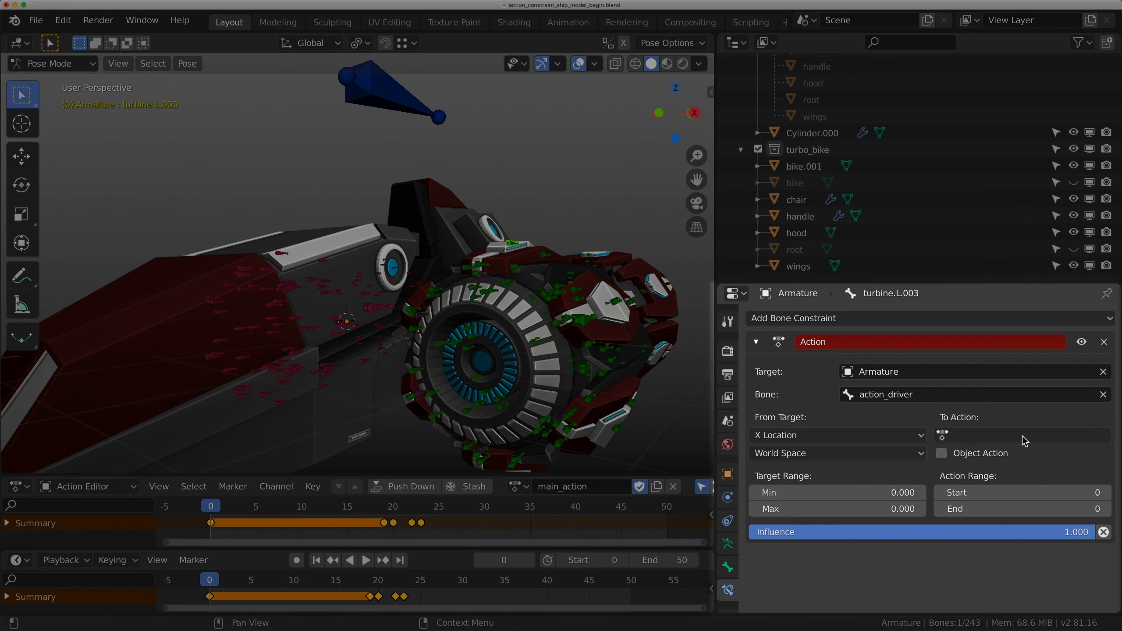
- Drive main_action from action_driver's Local Space Y Location, ending the action range at frame 50 and editing Target Range Max
click(972, 436)
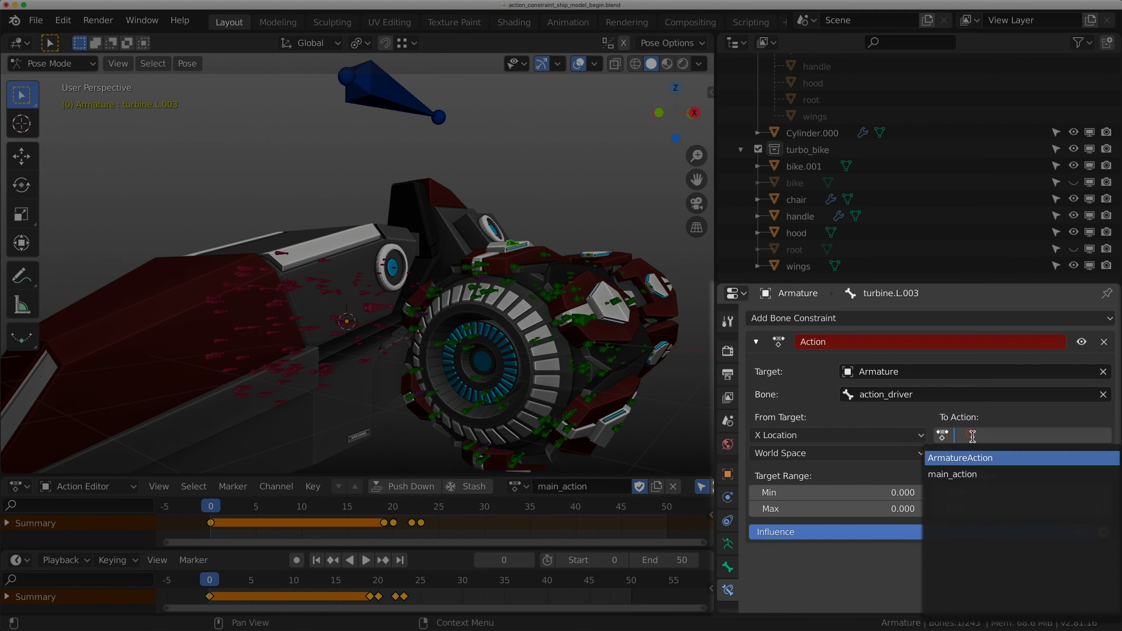
click(974, 475)
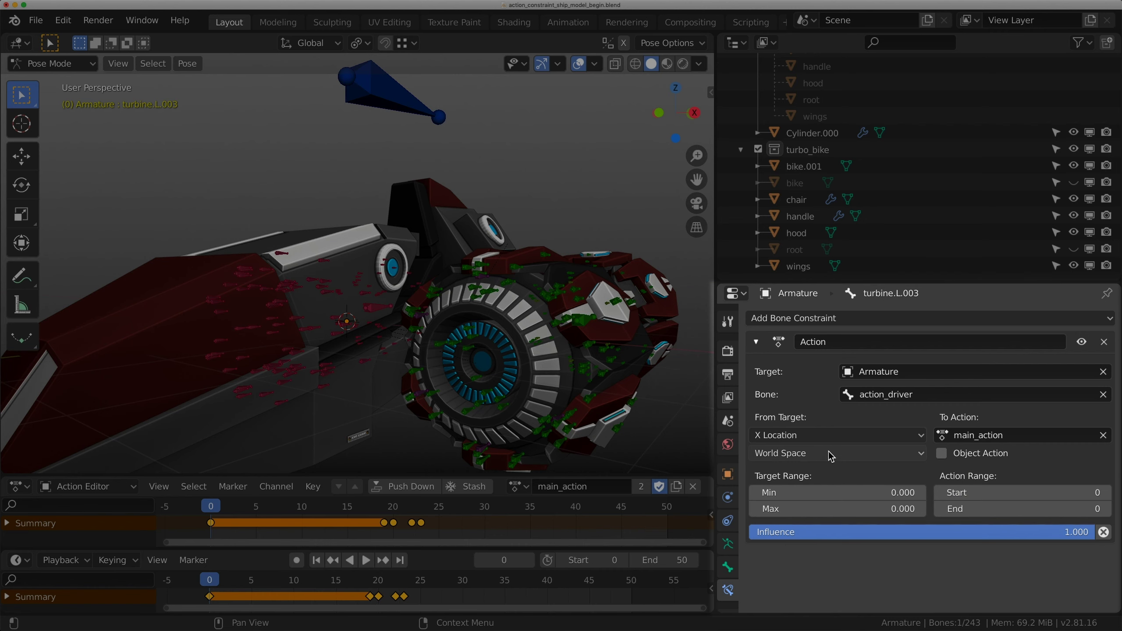
click(801, 437)
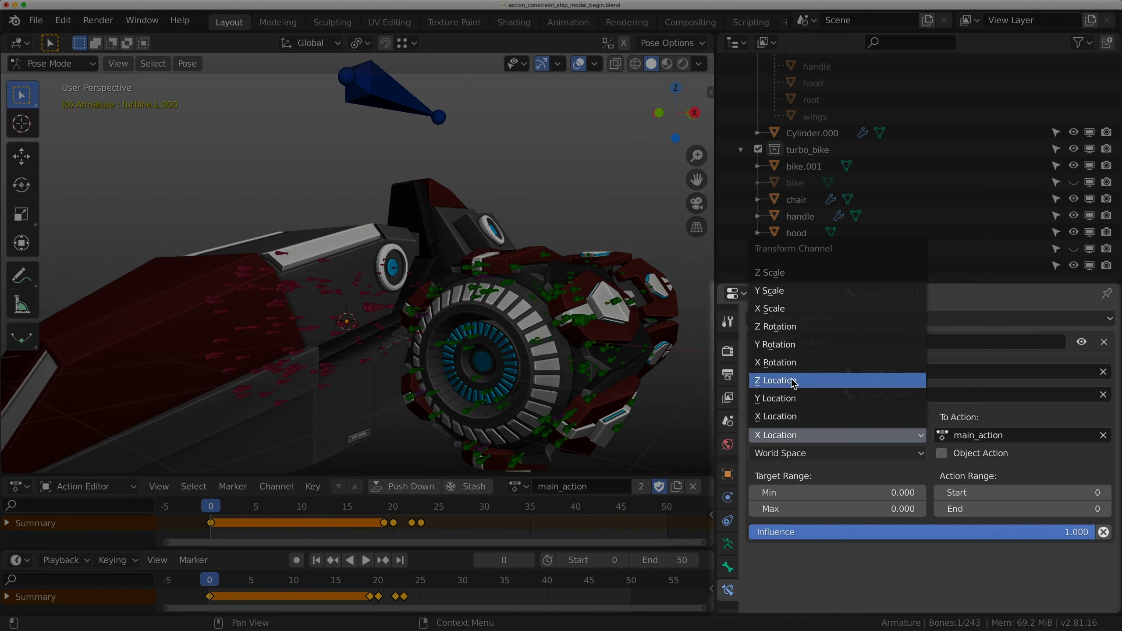
click(782, 398)
click(789, 452)
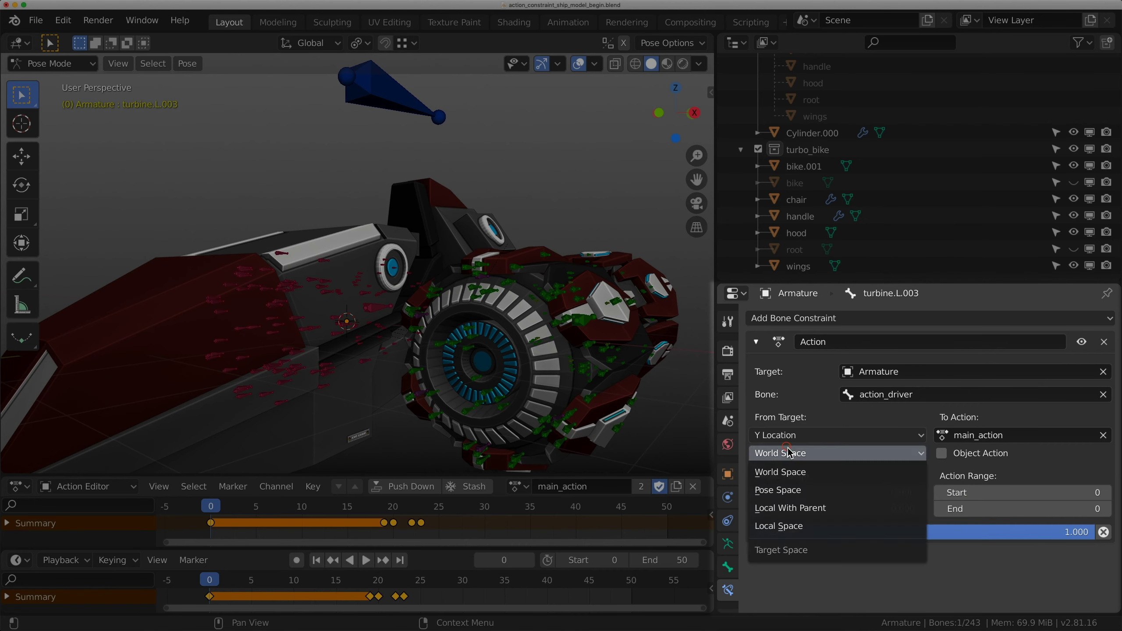
click(809, 527)
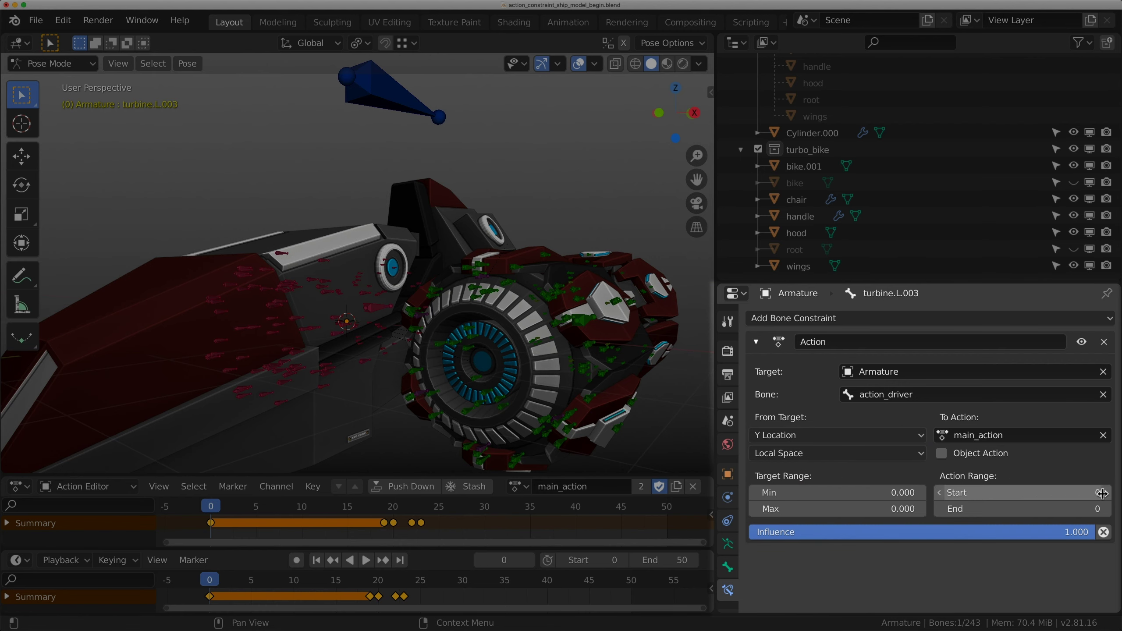
click(1050, 509)
key(Return)
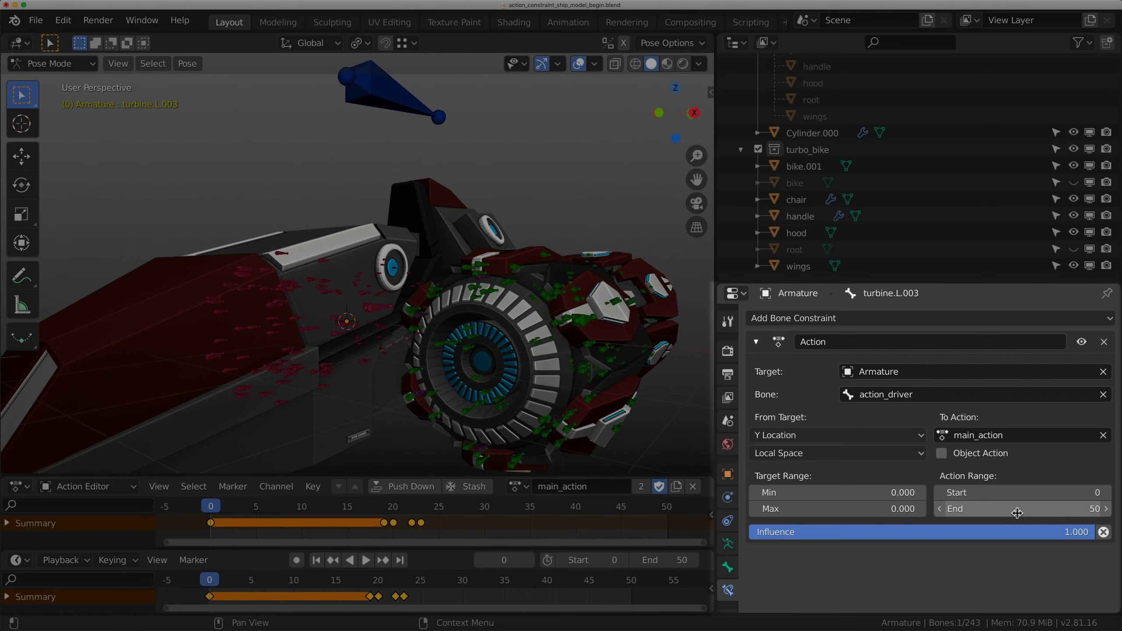
click(832, 509)
text(10)
key(Return)
middle_drag(486, 247, 455, 226)
click(363, 153)
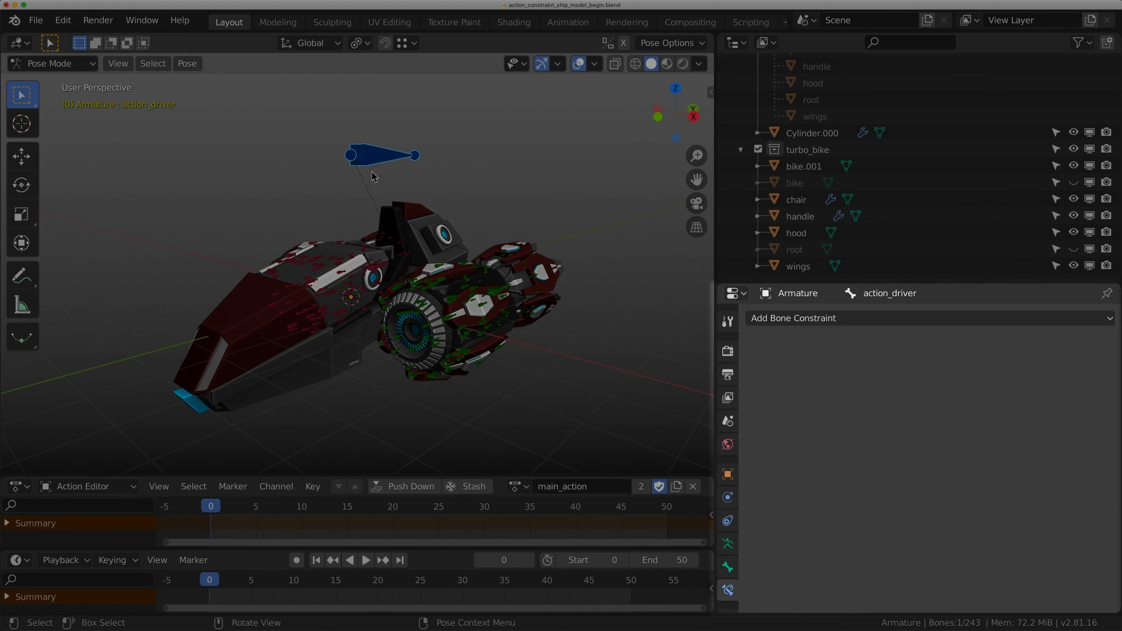
key(g)
key(y)
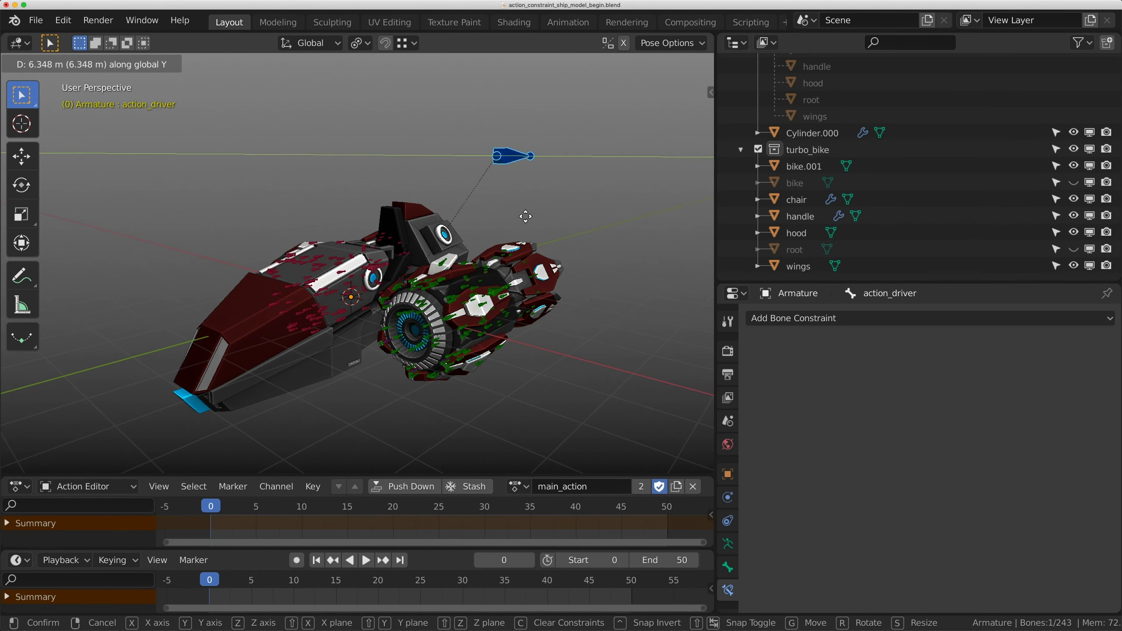
key(Escape)
mouse_move(429, 231)
middle_down()
mouse_move(451, 239)
mouse_move(428, 245)
middle_up()
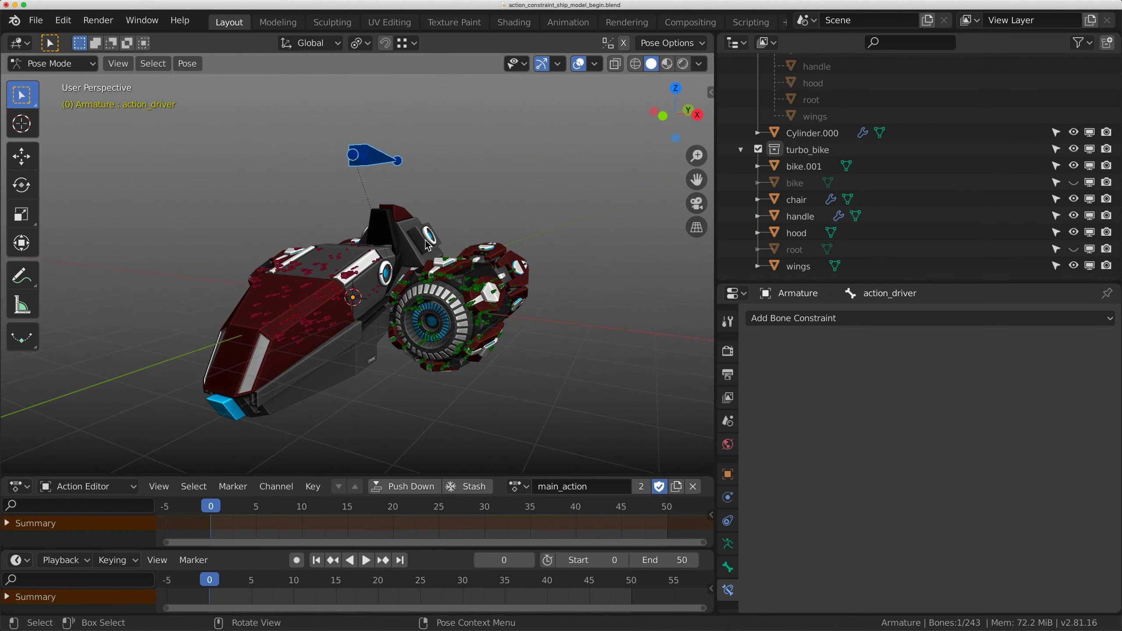
click(319, 256)
- Box-select all the ship's bones, with turbine.L.003 as the active bone
key(b)
drag(182, 230, 590, 420)
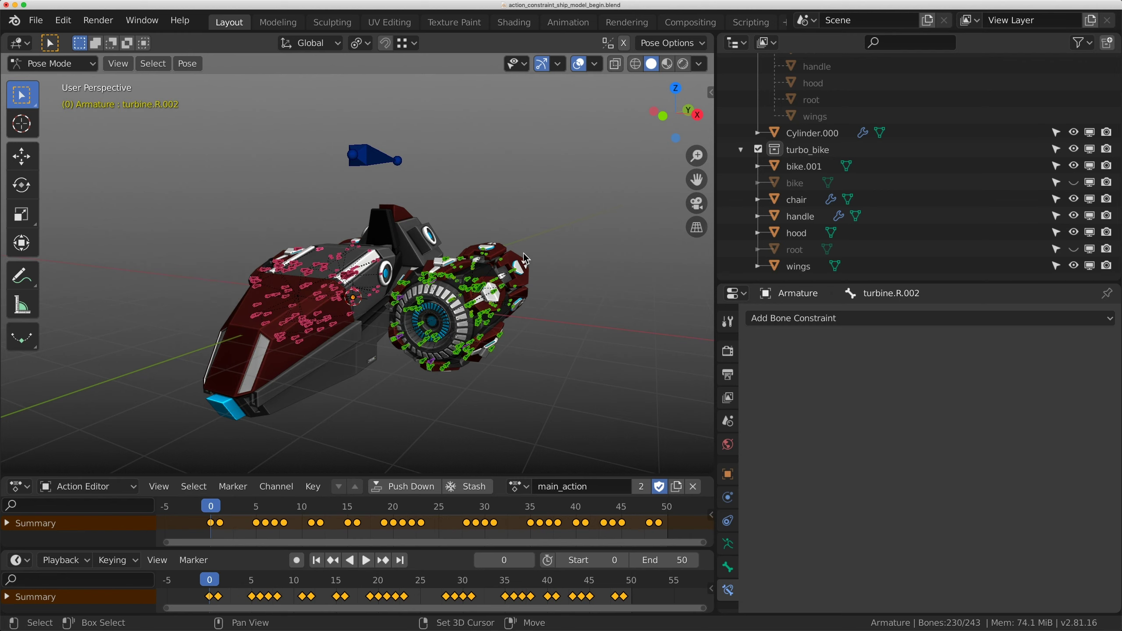
scroll(447, 256, up, 6)
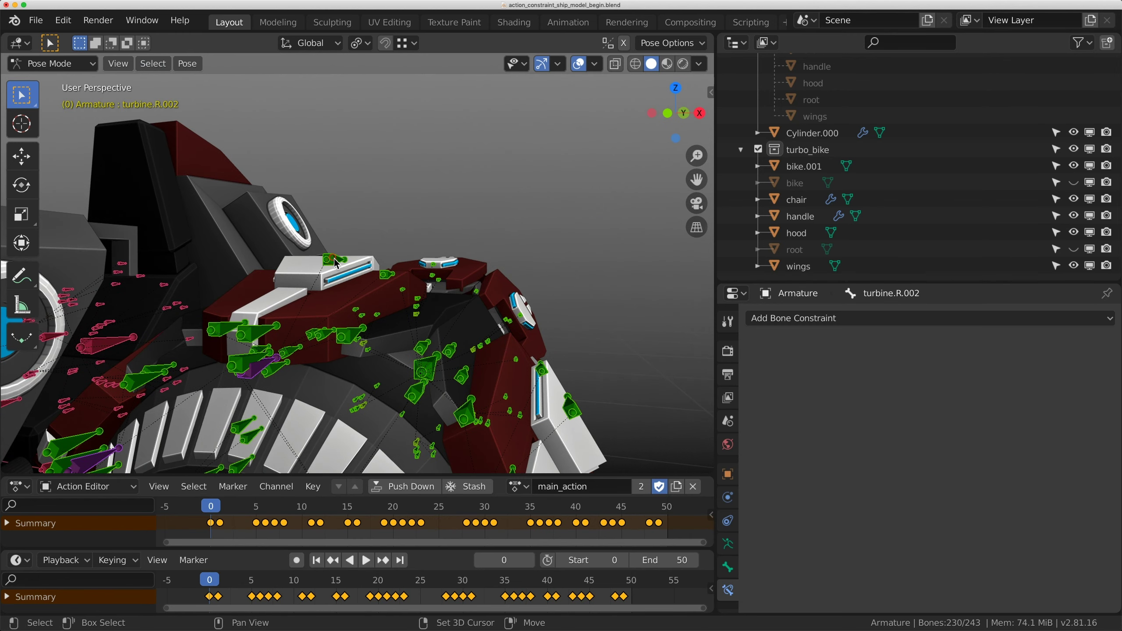
shift+click(336, 261)
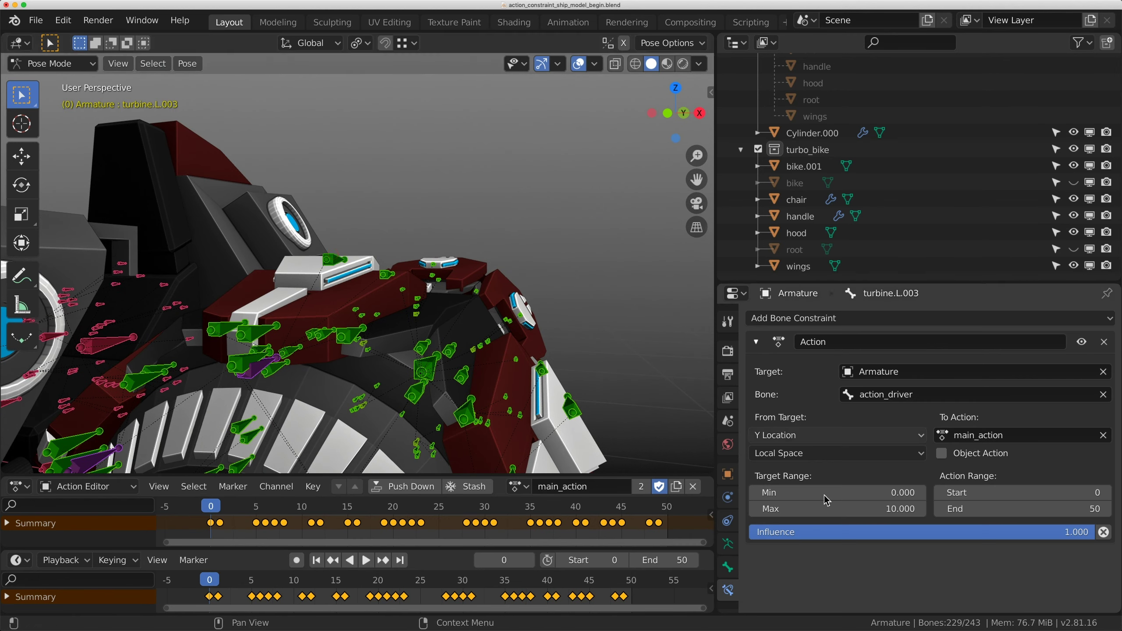
scroll(410, 261, down, 3)
- Copy turbine.L.003's Action constraint onto the selected bones, then select a single turbine bone
middle_drag(411, 260, 458, 271)
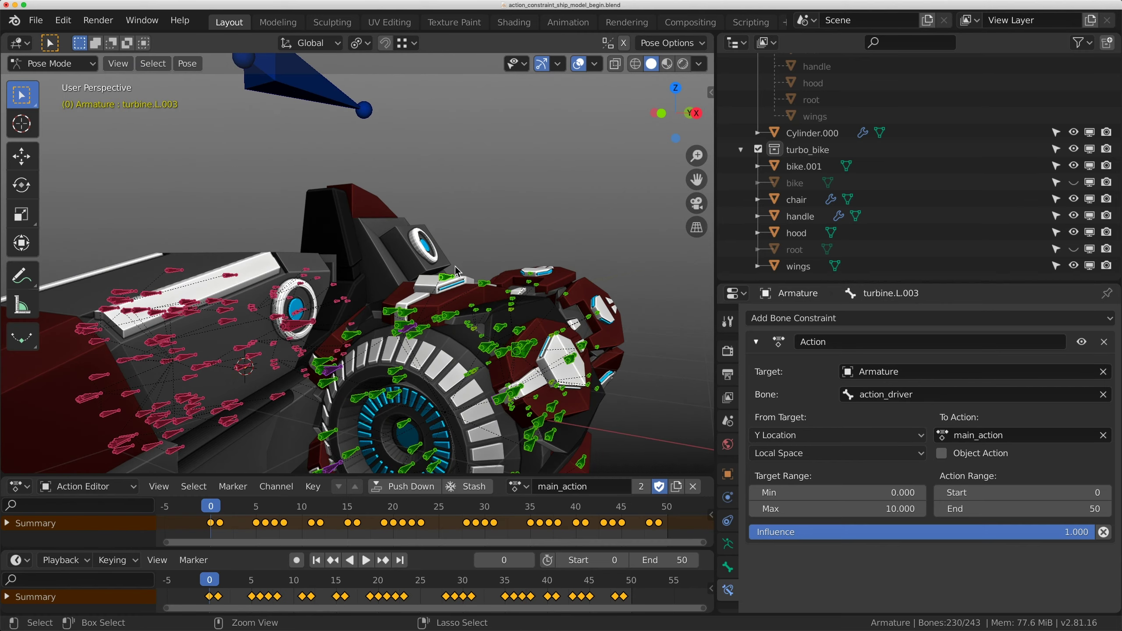
key(ctrl+c)
click(472, 267)
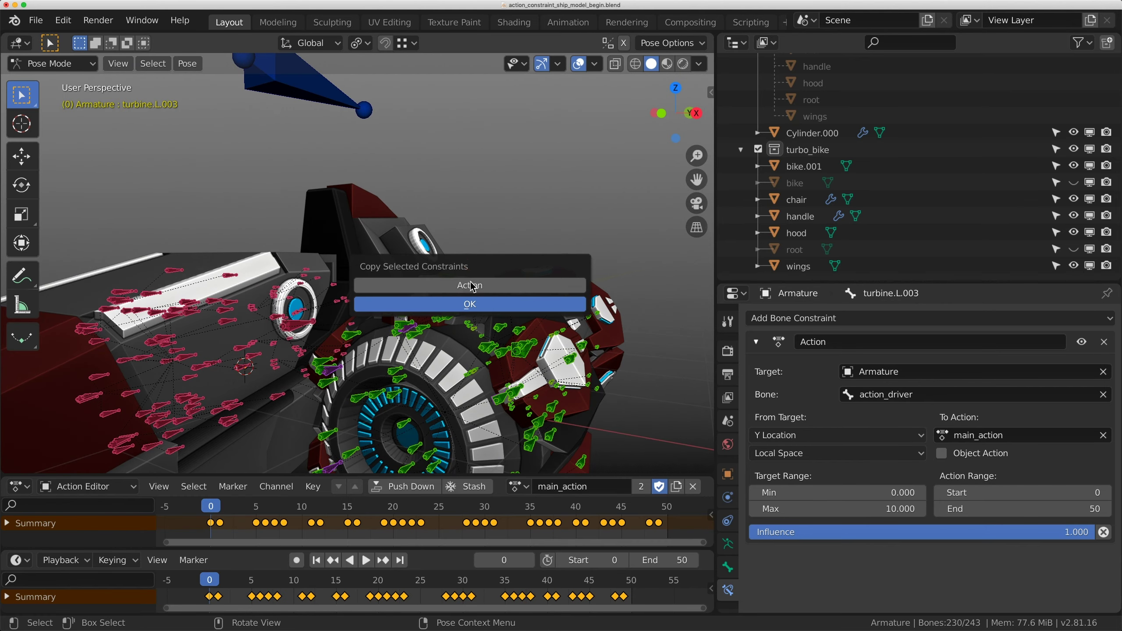
click(445, 305)
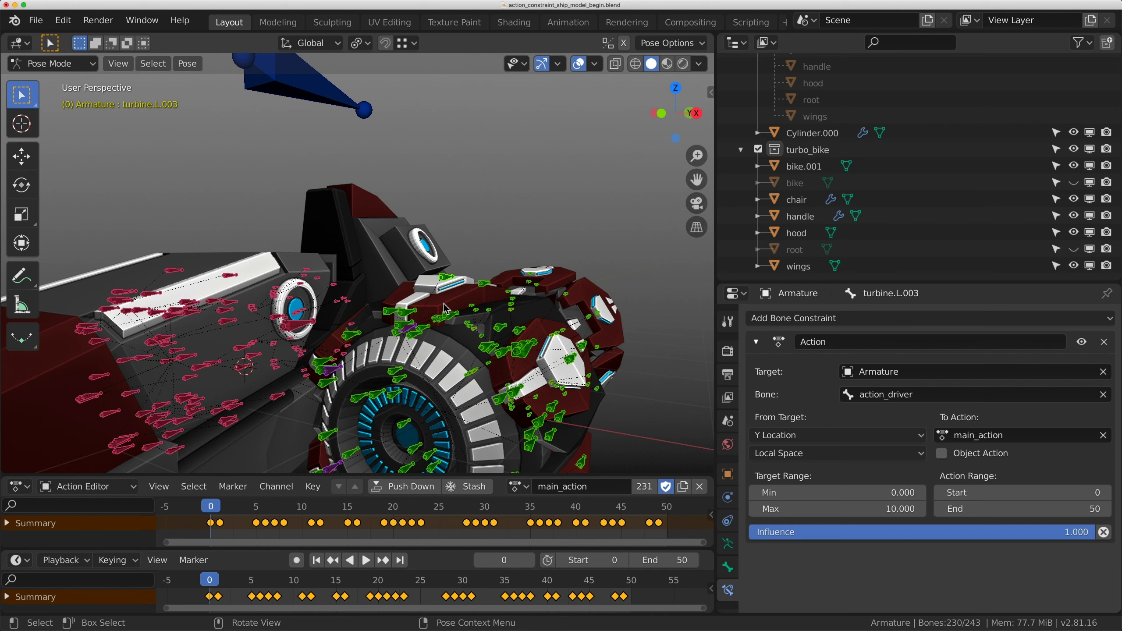
click(486, 287)
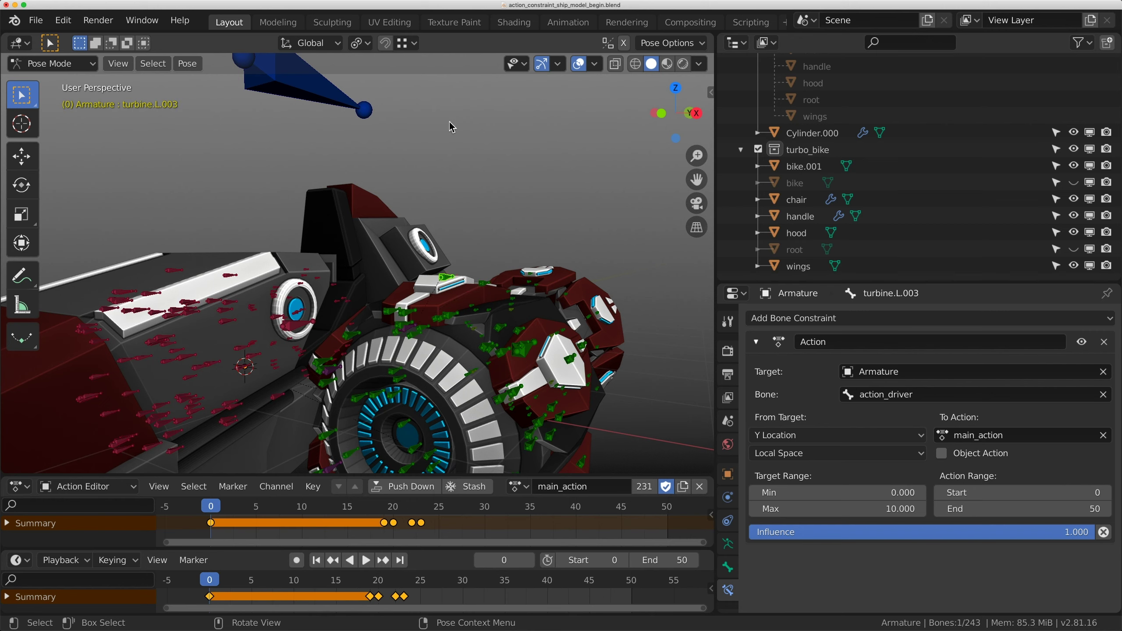
click(329, 99)
scroll(335, 133, down, 4)
middle_drag(344, 146, 389, 168)
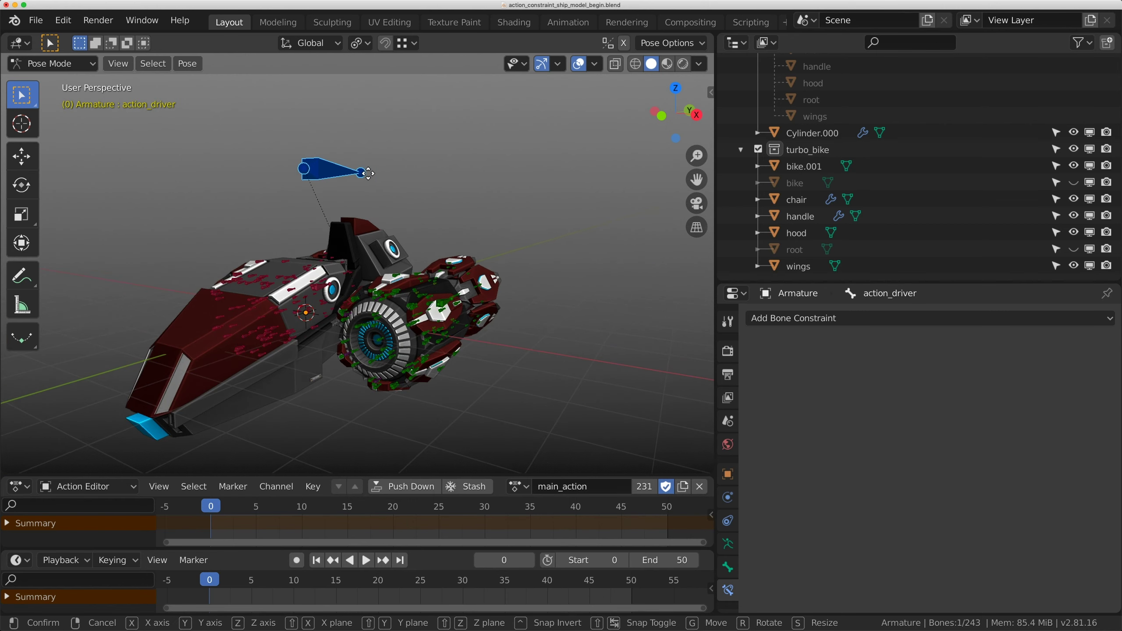
key(g)
key(y)
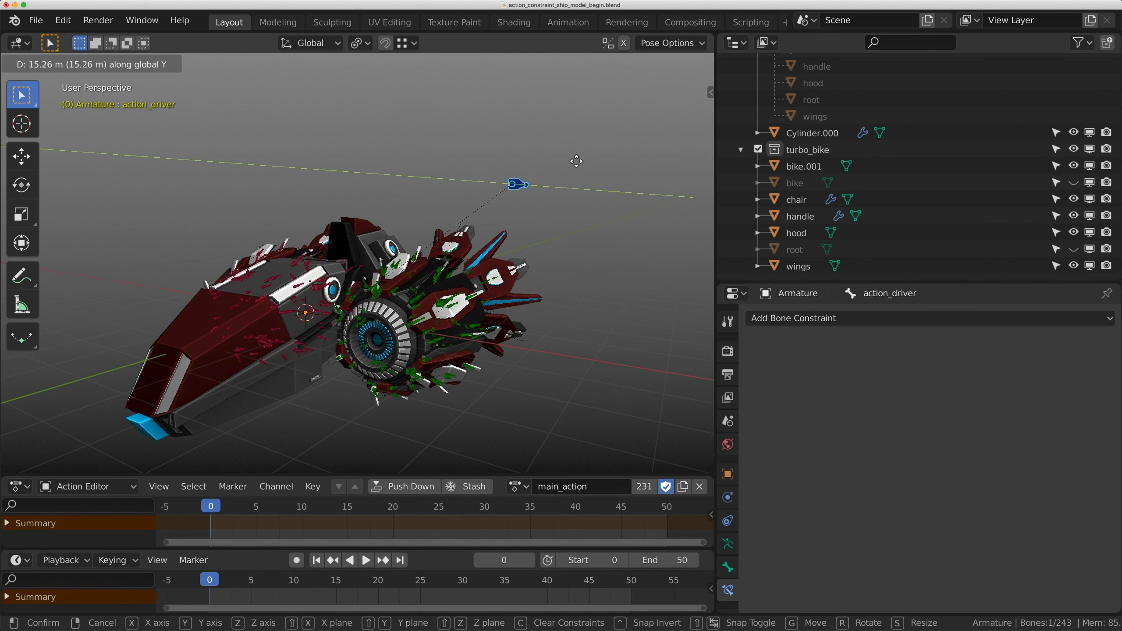
right_click(413, 205)
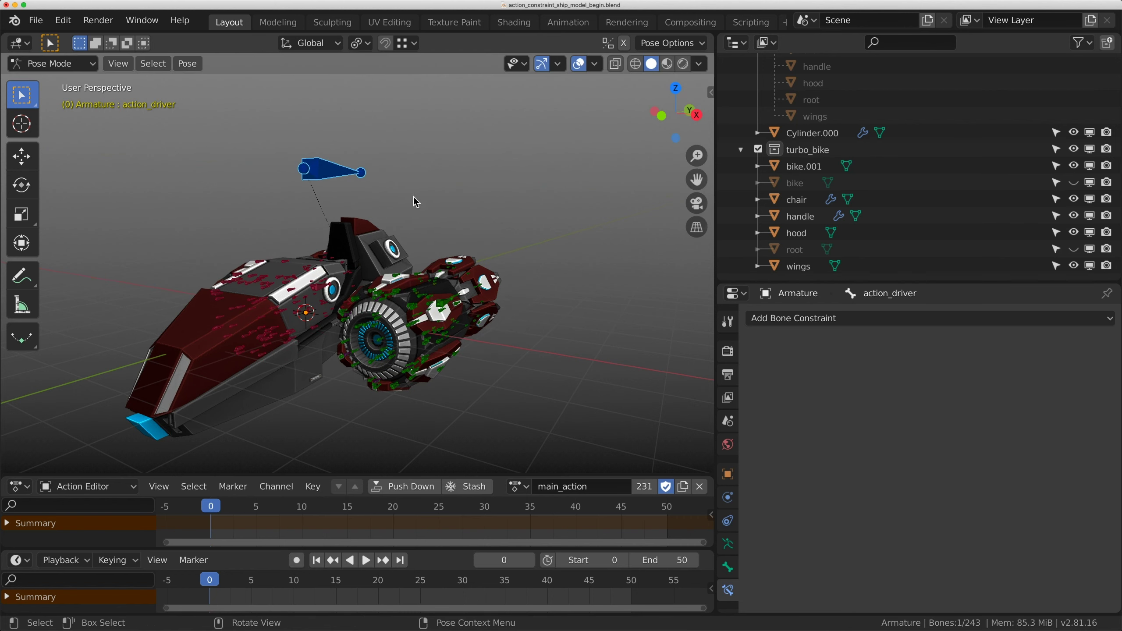
click(422, 313)
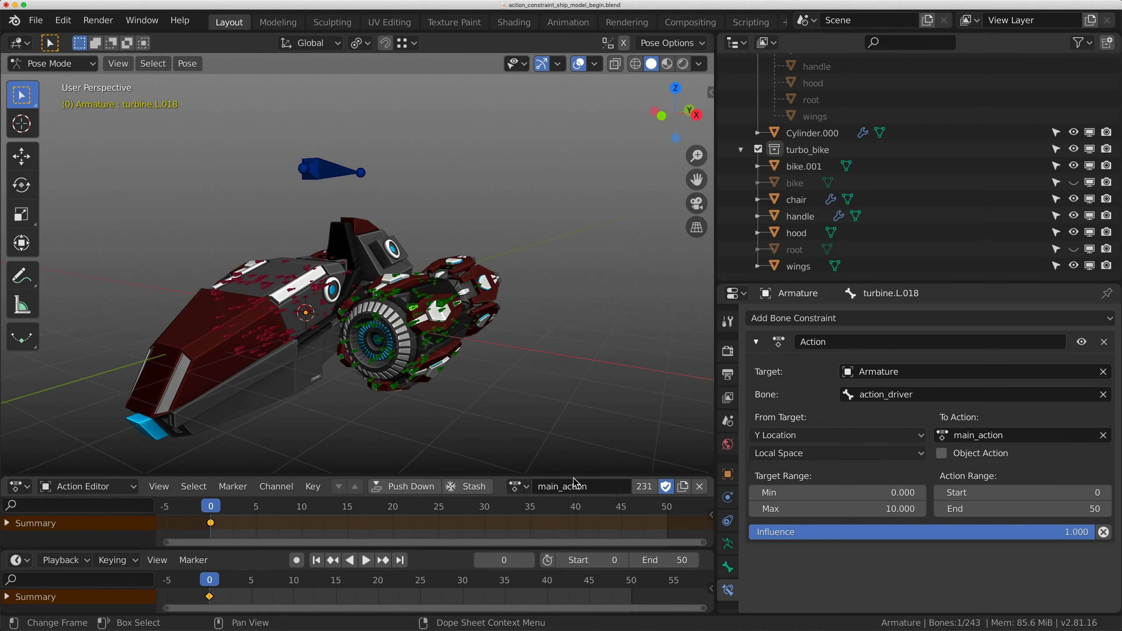
- Unlink main_action in the Action Editor header and select the action_driver bone
click(11, 490)
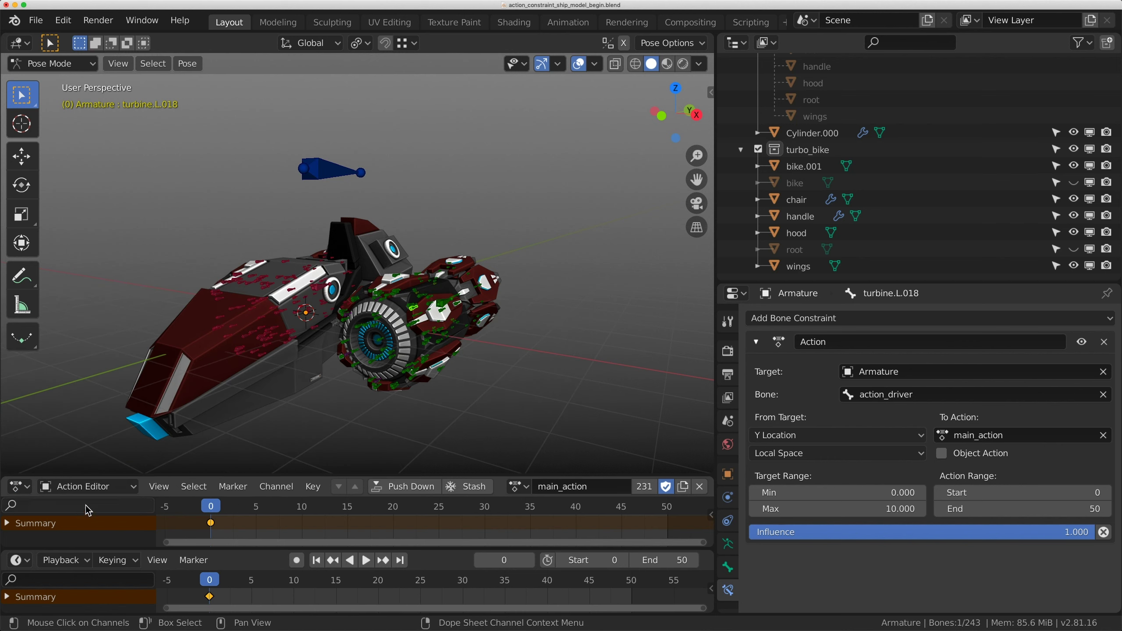
click(91, 487)
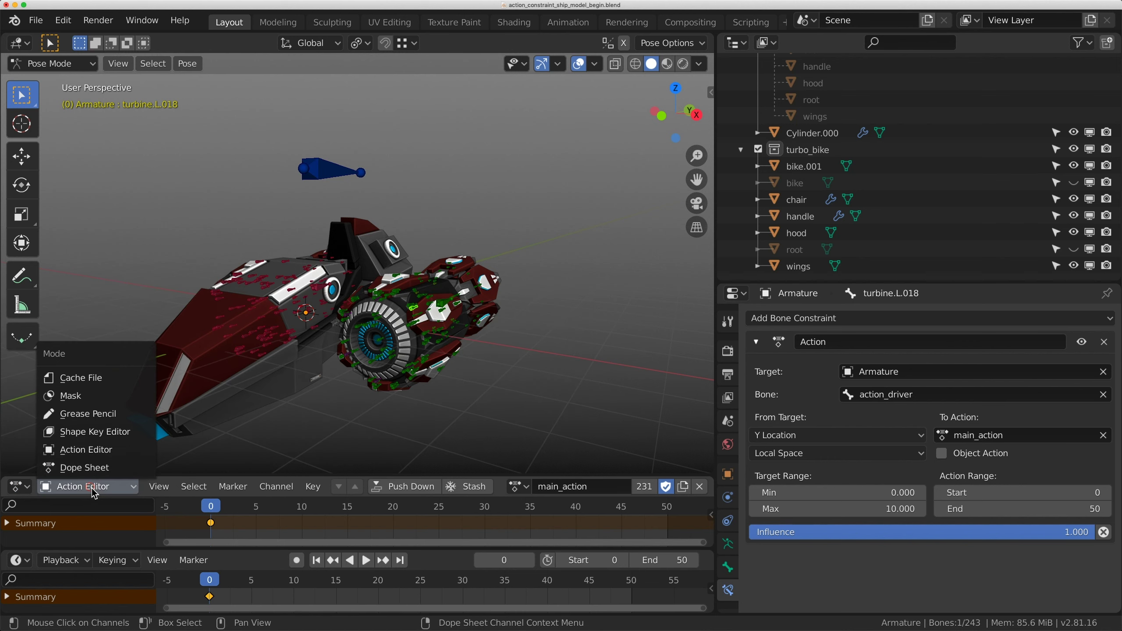
click(701, 486)
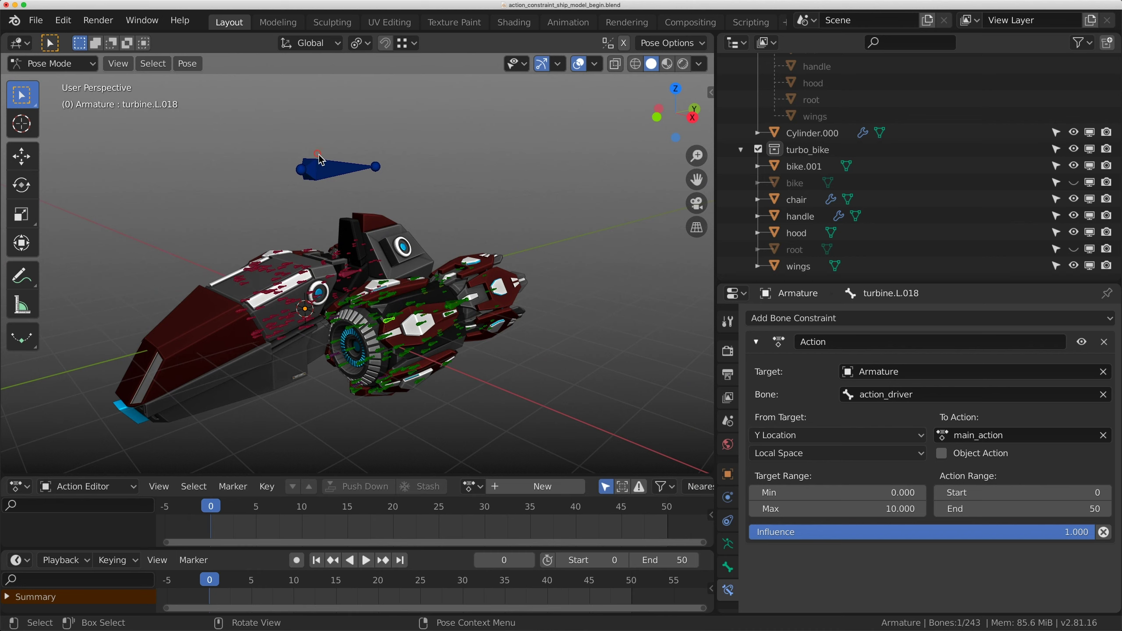
click(332, 172)
- Slide action_driver along Y twice, confirming each position to watch the turbines open
middle_drag(408, 211, 394, 230)
key(g)
key(y)
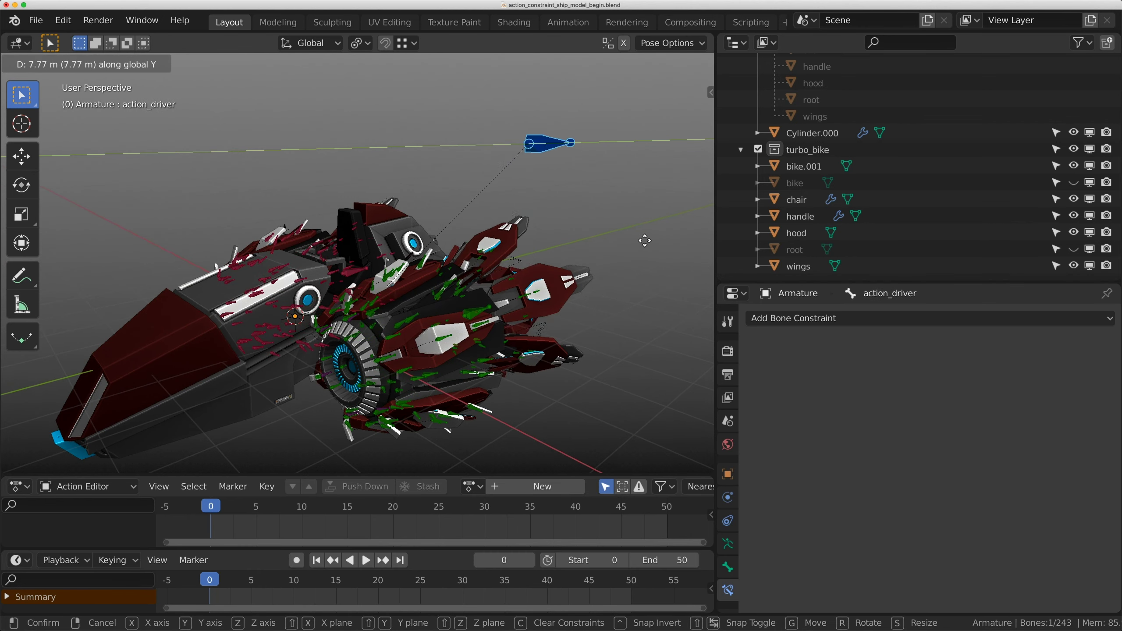
click(621, 244)
middle_drag(621, 245, 530, 271)
key(g)
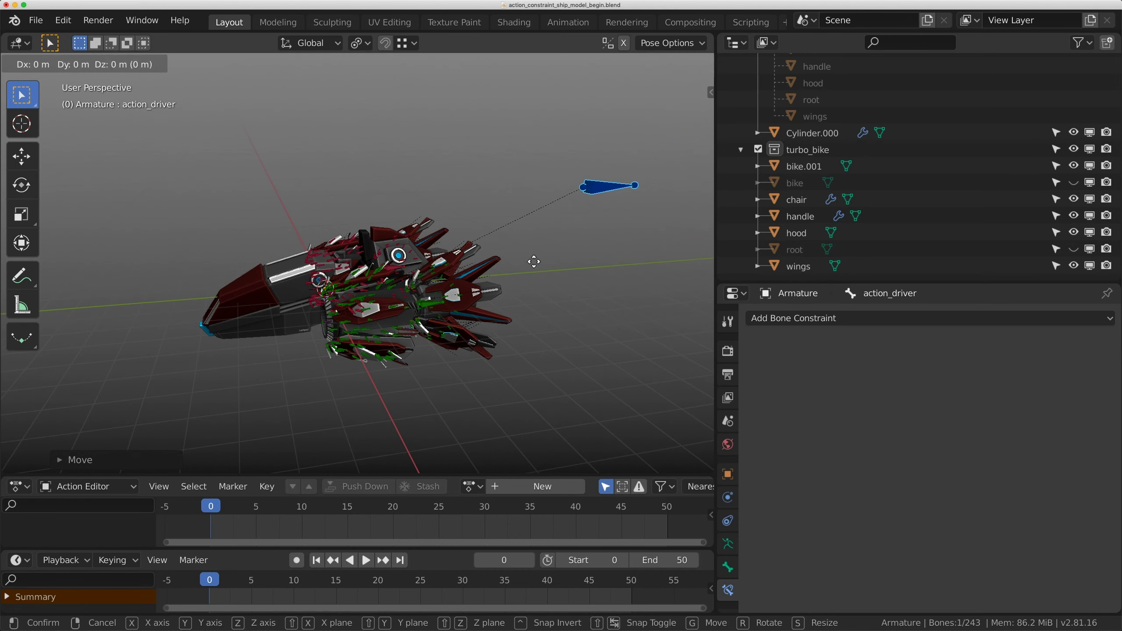
key(y)
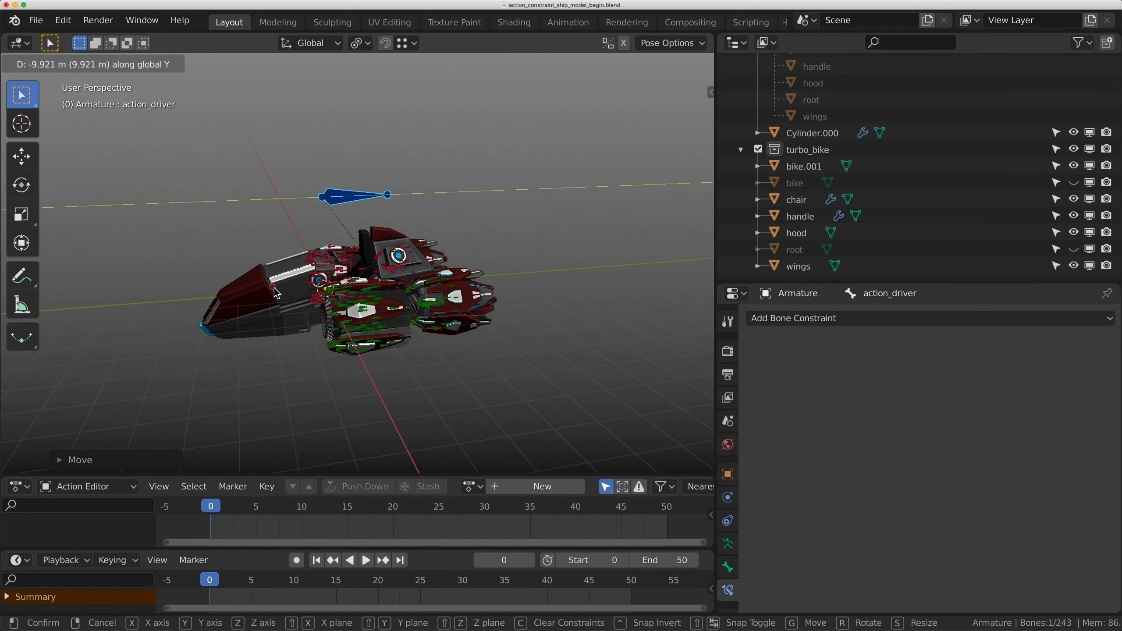
click(276, 291)
- Try another Y move of action_driver, cancel it so it snaps back, and start a new Y move
middle_drag(277, 292, 353, 256)
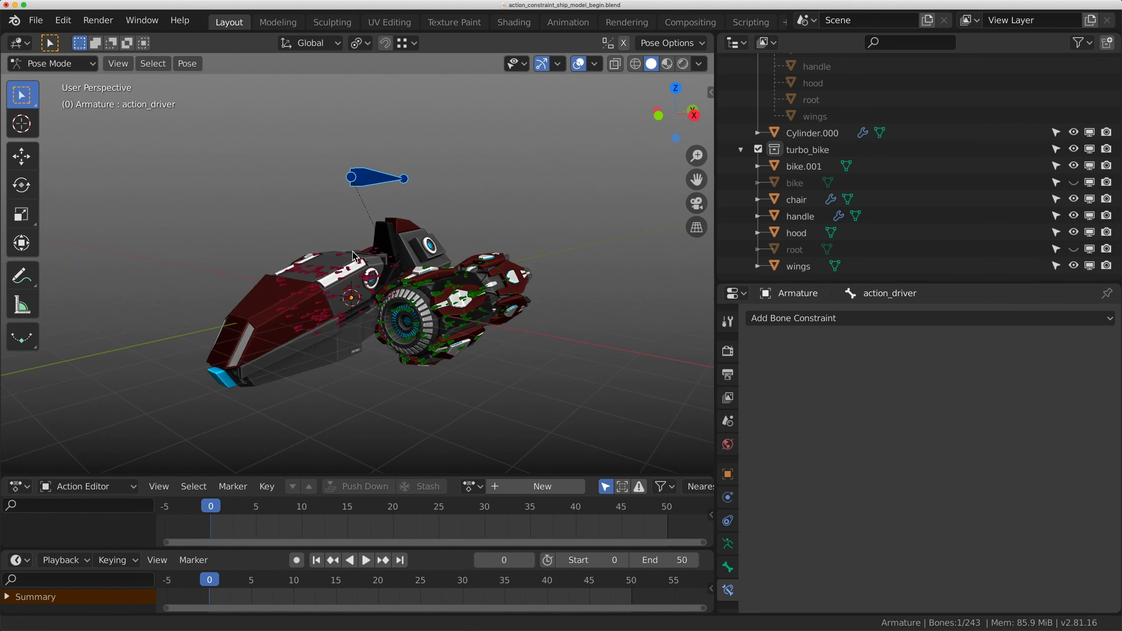
scroll(353, 255, up, 3)
key(g)
key(y)
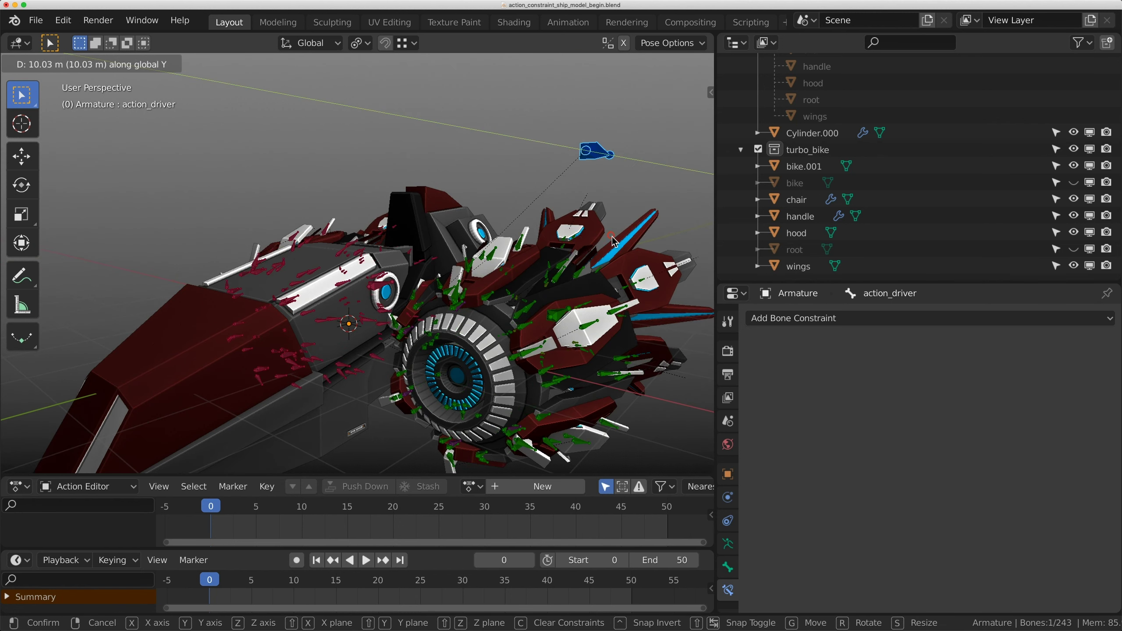
right_click(614, 241)
scroll(614, 241, down, 3)
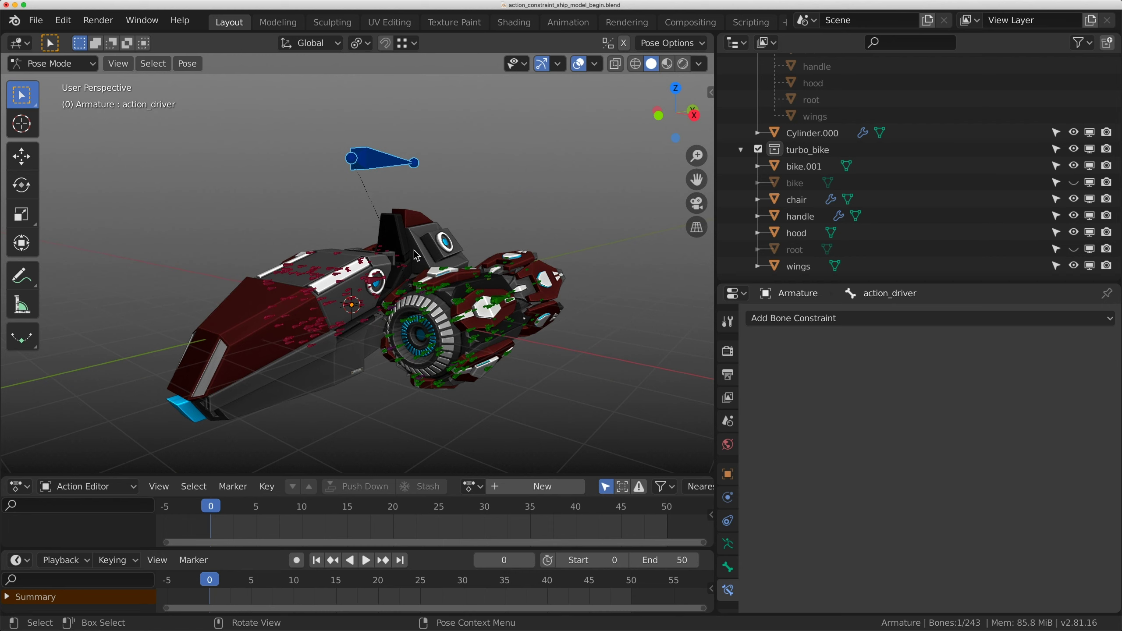
key(g)
key(y)
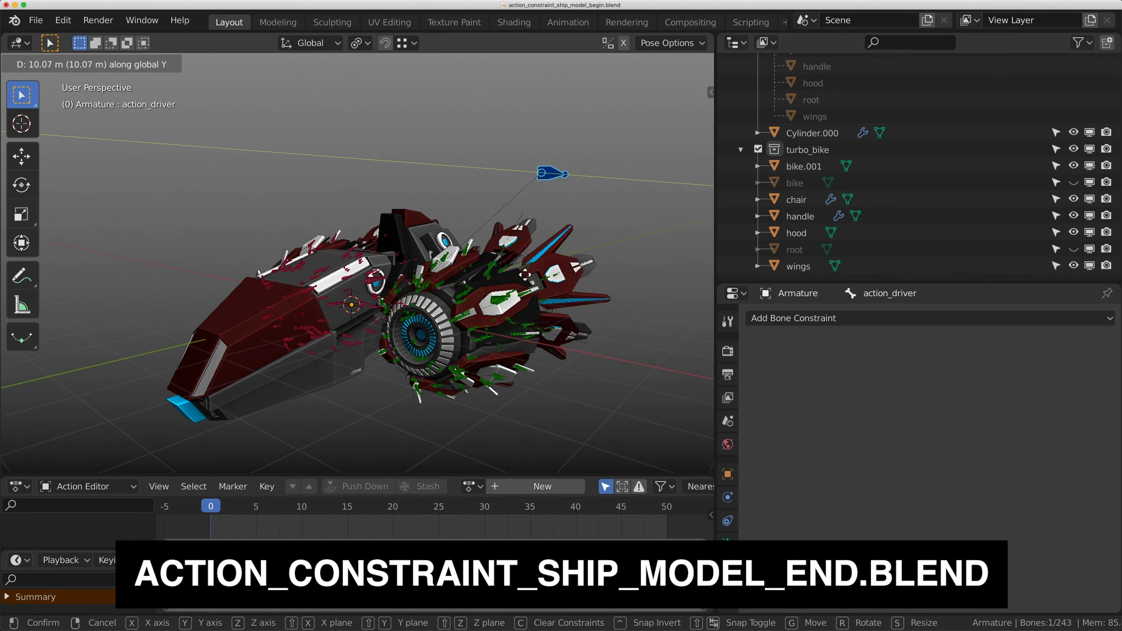
- Undo the move so action_driver returns to rest and the turbines fold shut
key(ctrl+z)
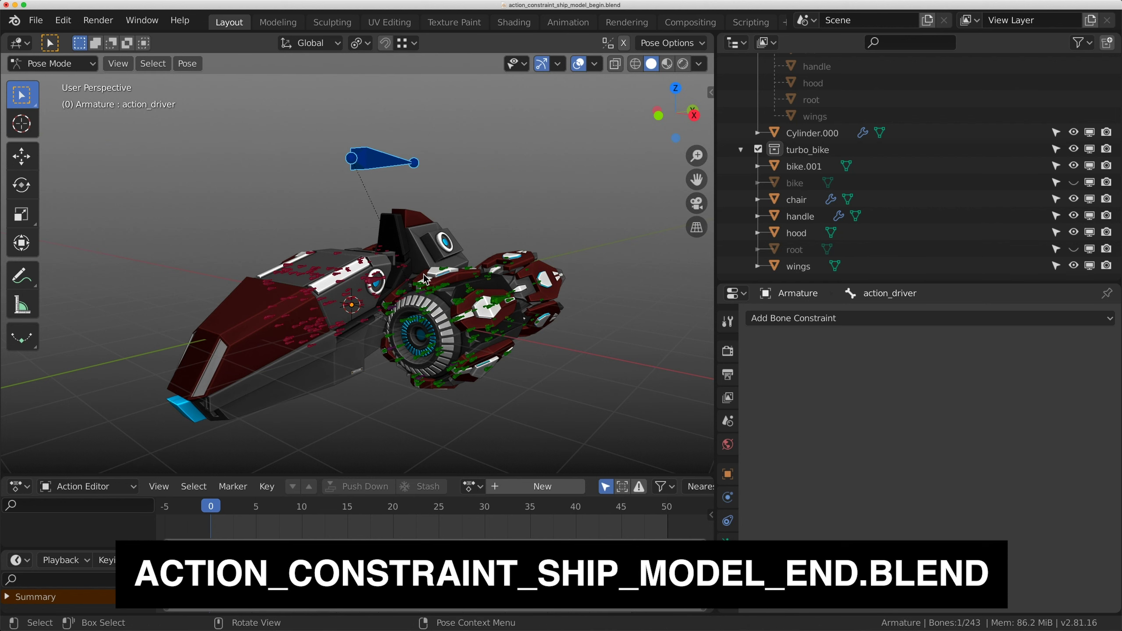